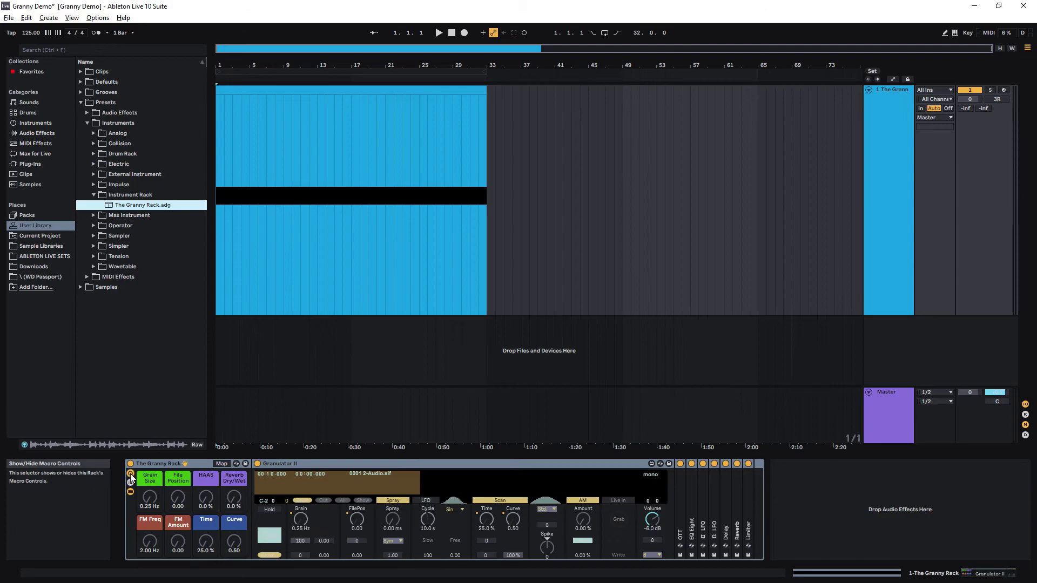
- Hide the rack's macro controls, fold Granulator II, and examine OTT, EQ Eight and both LFO devices before folding them again
{"action": "left_click", "coordinate": [131, 482]}
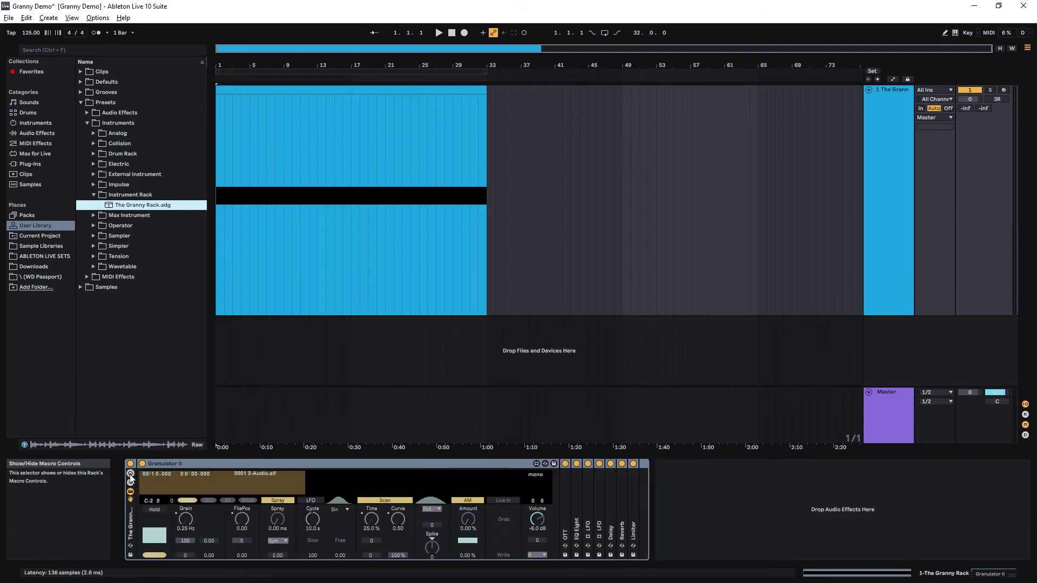
{"action": "double_click", "coordinate": [296, 466]}
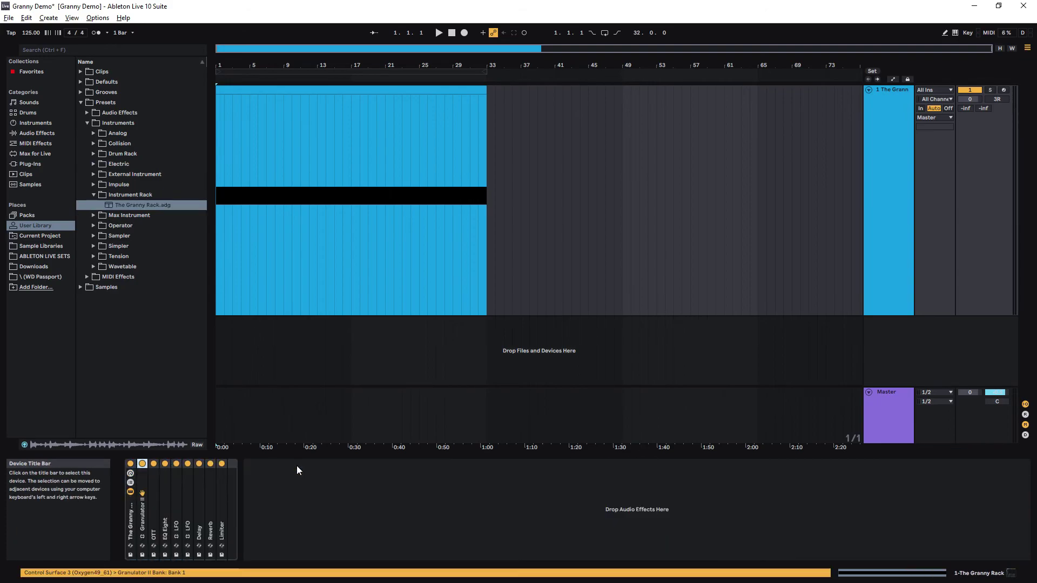
{"action": "double_click", "coordinate": [154, 493]}
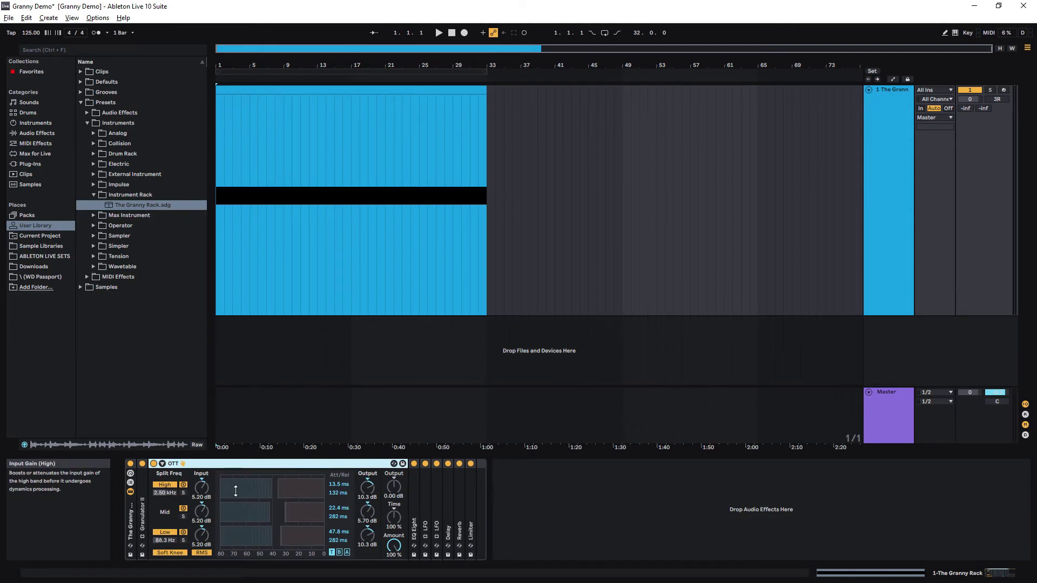
{"action": "double_click", "coordinate": [412, 486]}
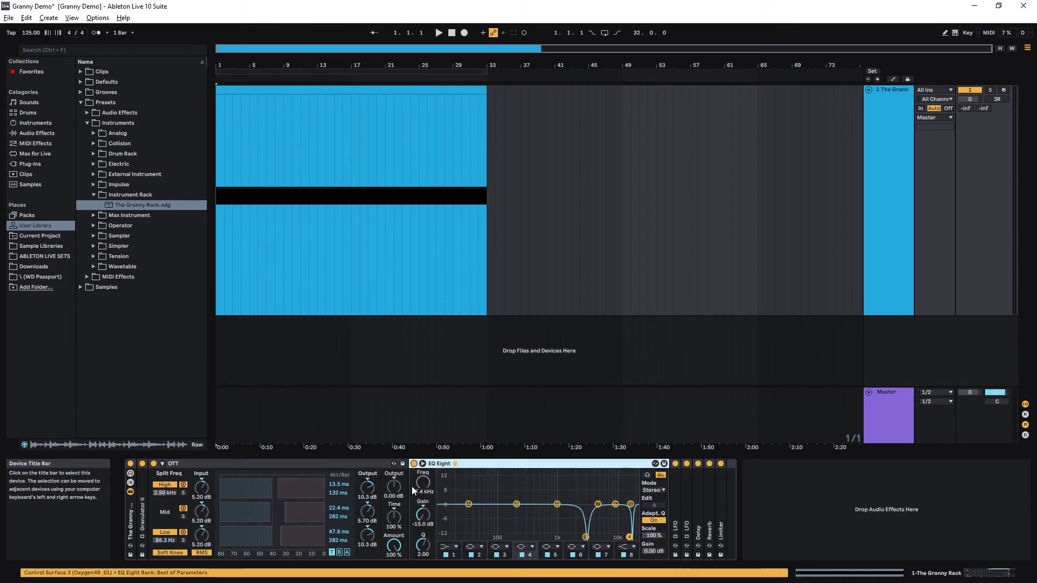
{"action": "double_click", "coordinate": [676, 491]}
{"action": "double_click", "coordinate": [792, 492]}
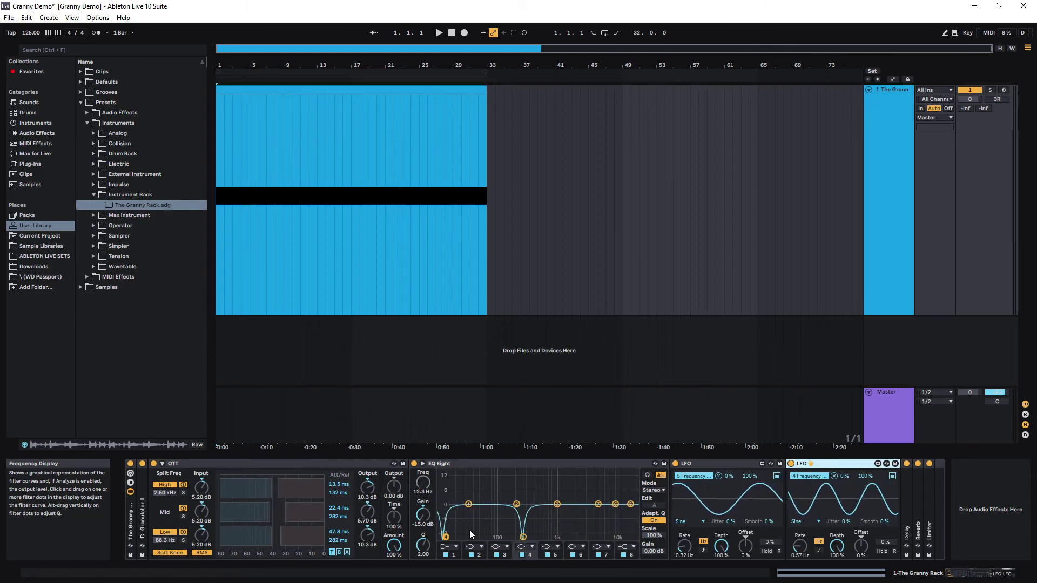
{"action": "double_click", "coordinate": [278, 462]}
{"action": "double_click", "coordinate": [278, 461]}
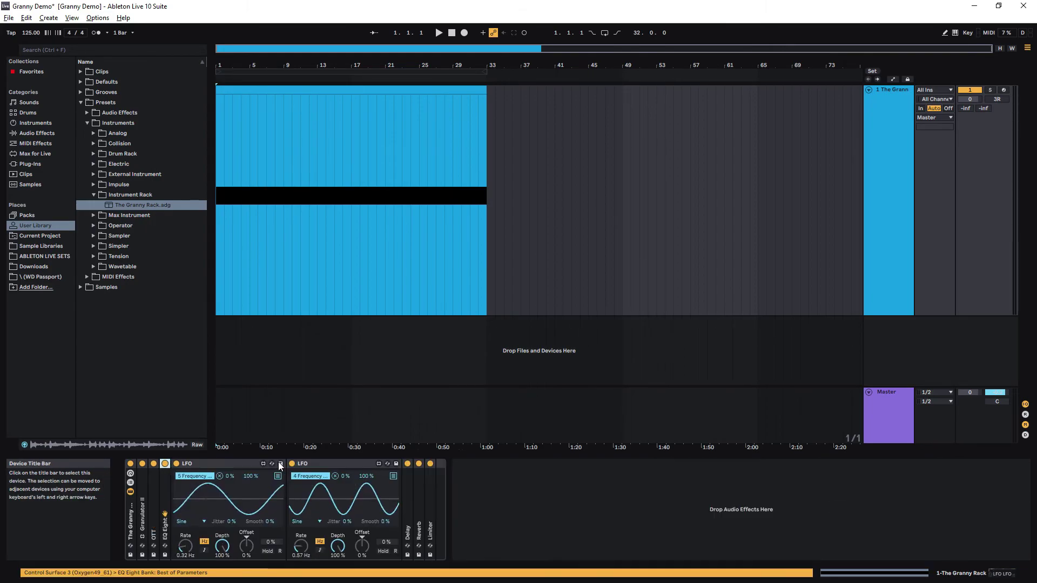
{"action": "double_click", "coordinate": [236, 464]}
{"action": "double_click", "coordinate": [239, 465]}
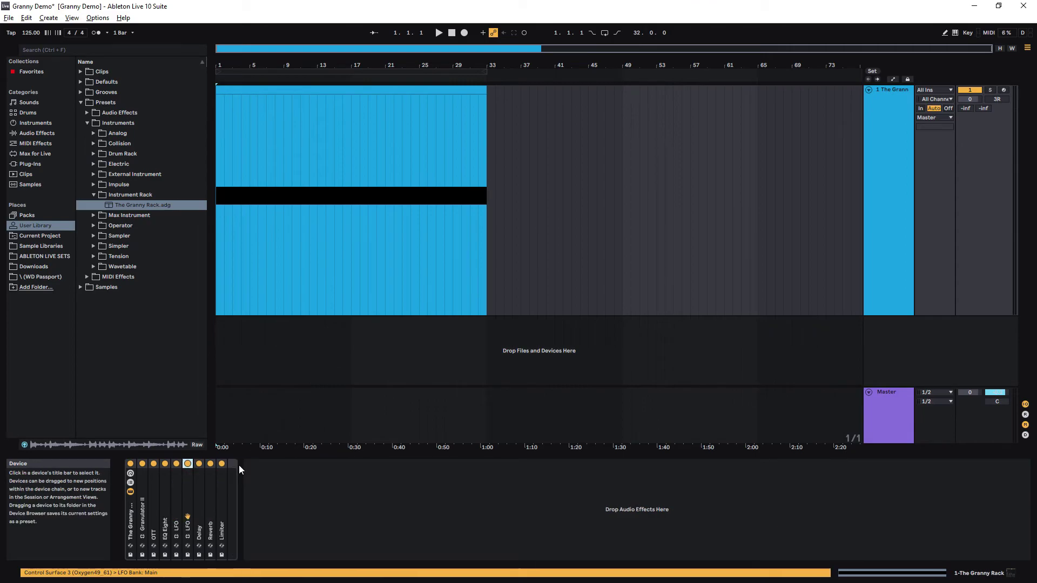
- Examine the Delay device's settings and try out the HAAS macro with the rack's macro controls shown
{"action": "double_click", "coordinate": [198, 491]}
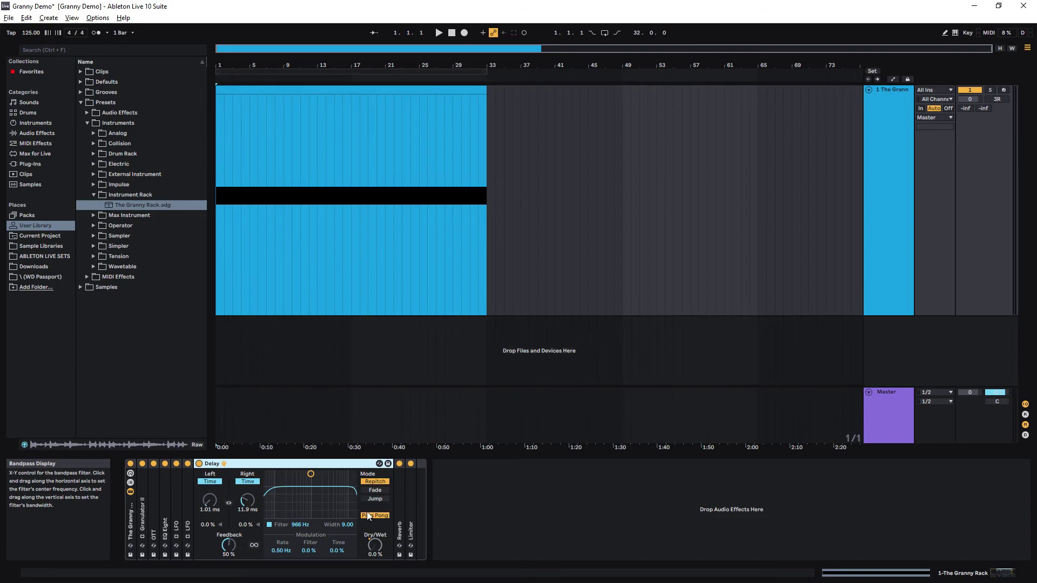
{"action": "left_click", "coordinate": [375, 548]}
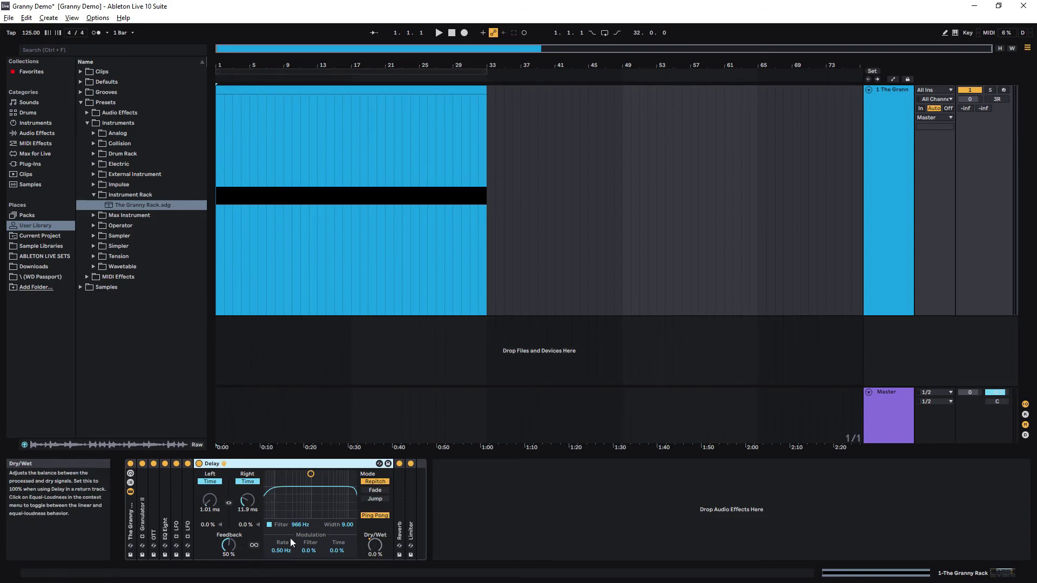
{"action": "left_click", "coordinate": [132, 475]}
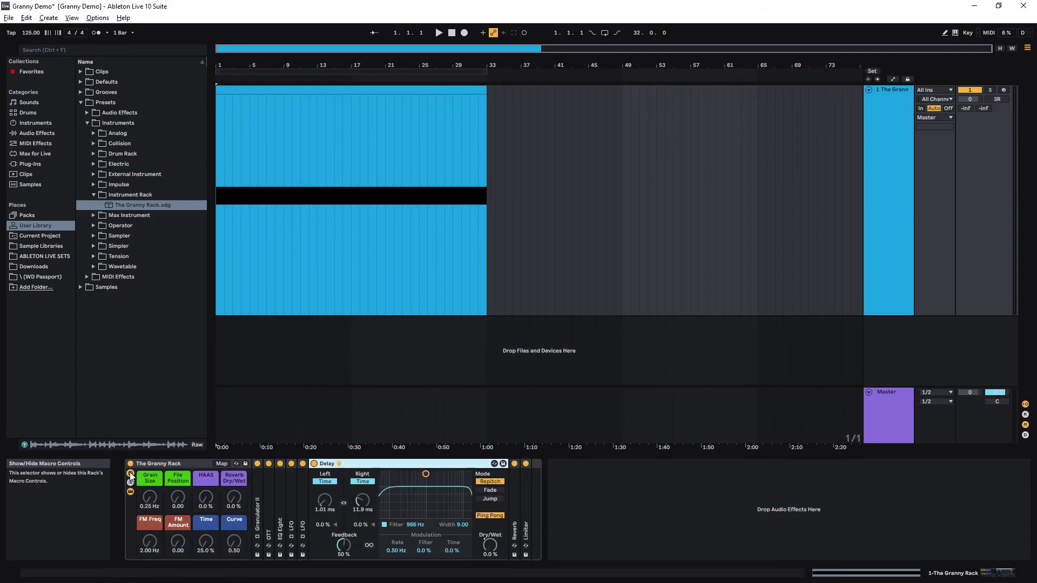
{"action": "left_click_drag", "start_coordinate": [206, 496], "coordinate": [206, 540]}
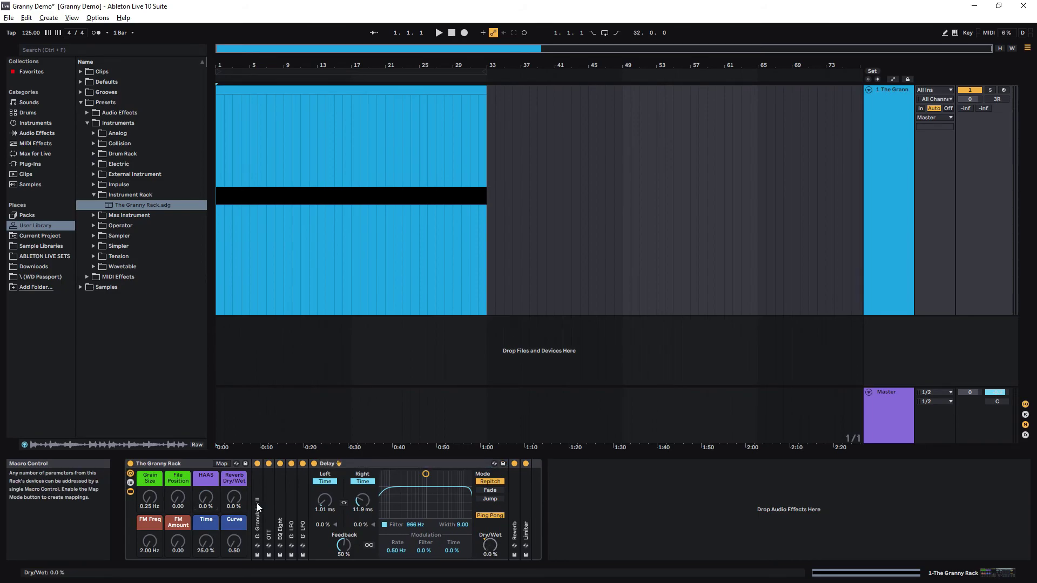
{"action": "double_click", "coordinate": [445, 462]}
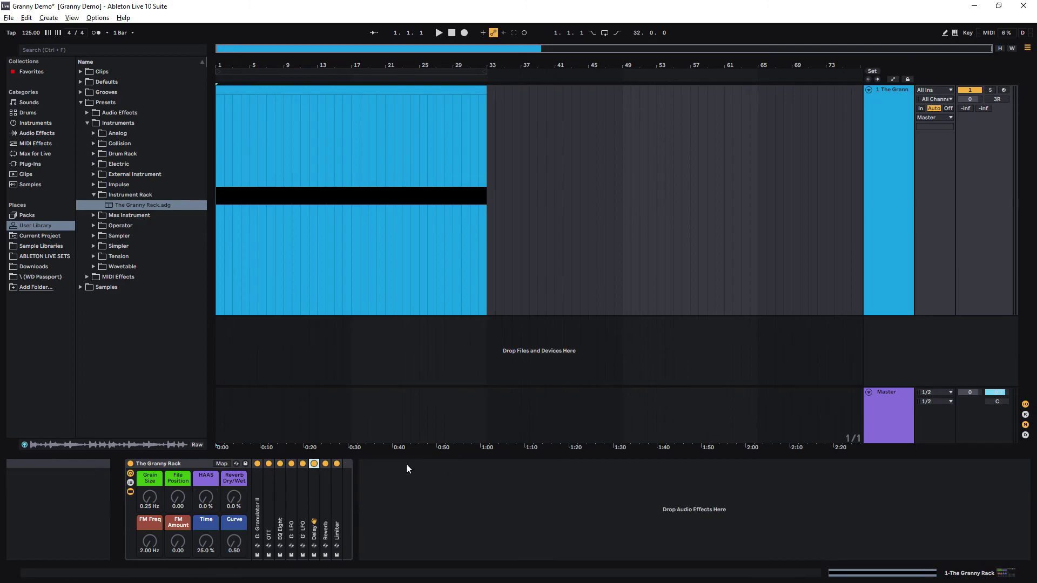
- Unfold the Reverb and the Limiter in turn to examine their settings, folding each one again
{"action": "double_click", "coordinate": [327, 501]}
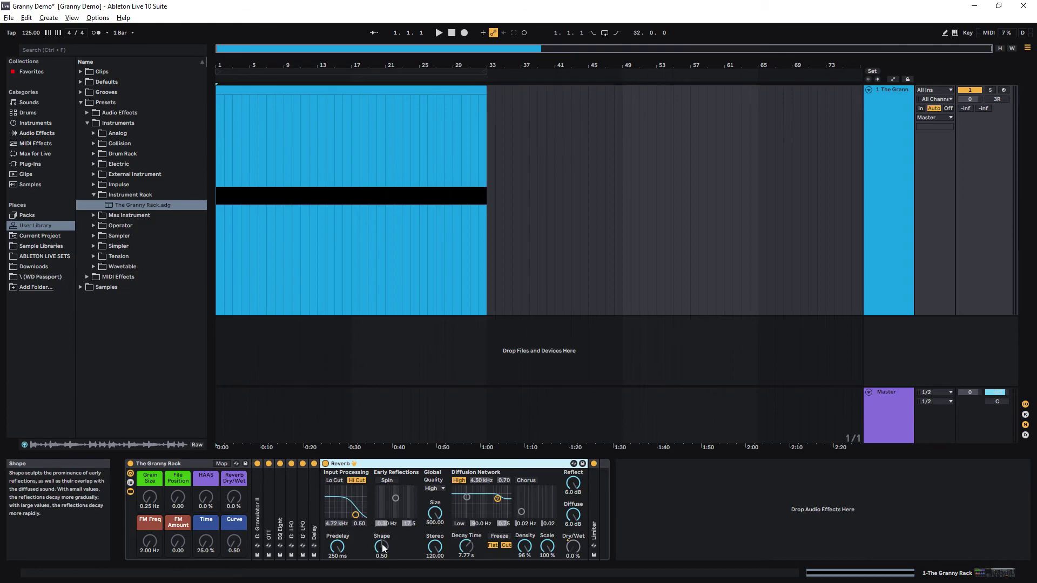
{"action": "double_click", "coordinate": [478, 463]}
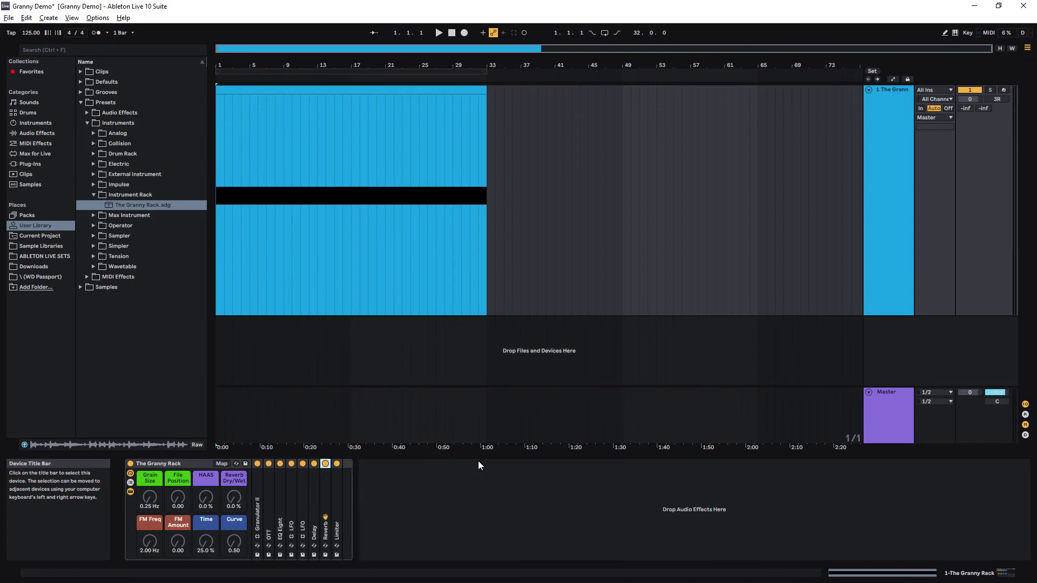
{"action": "left_click", "coordinate": [338, 497]}
{"action": "double_click", "coordinate": [339, 483]}
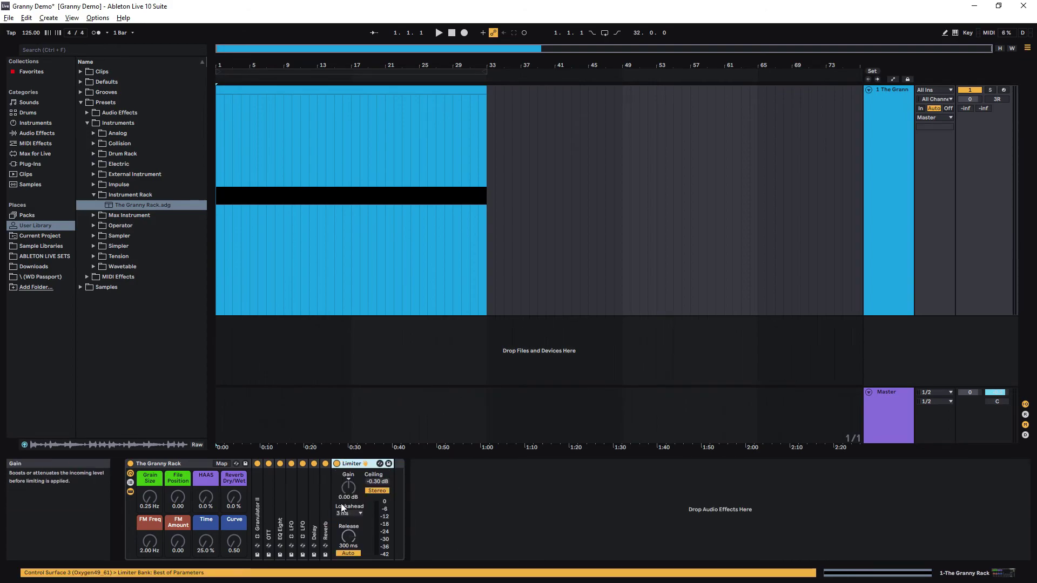
{"action": "double_click", "coordinate": [348, 463]}
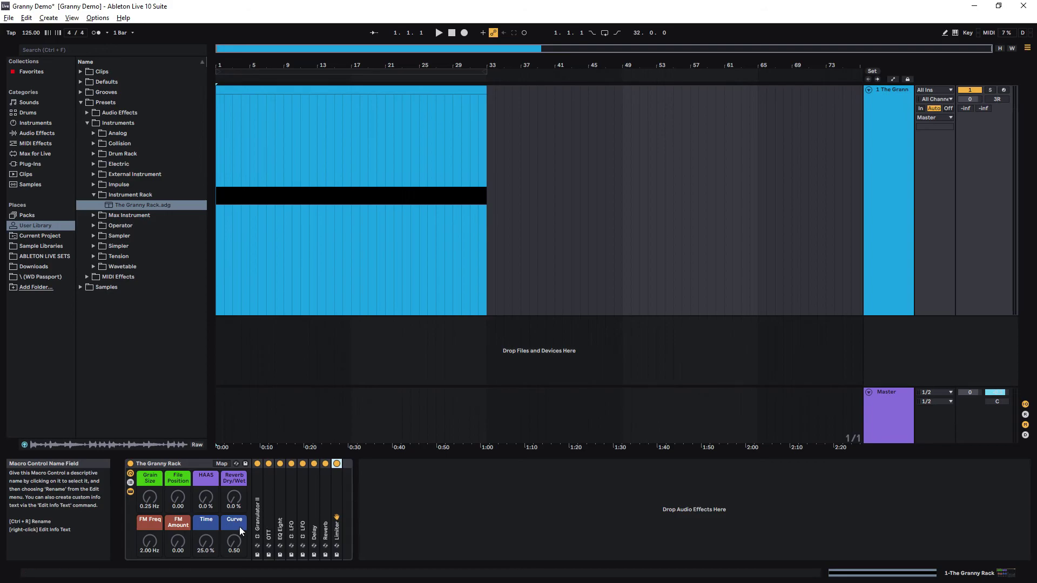
- Unfold Granulator II, switch off its Spray, and view the Filter page before returning to the grain controls
{"action": "double_click", "coordinate": [257, 480]}
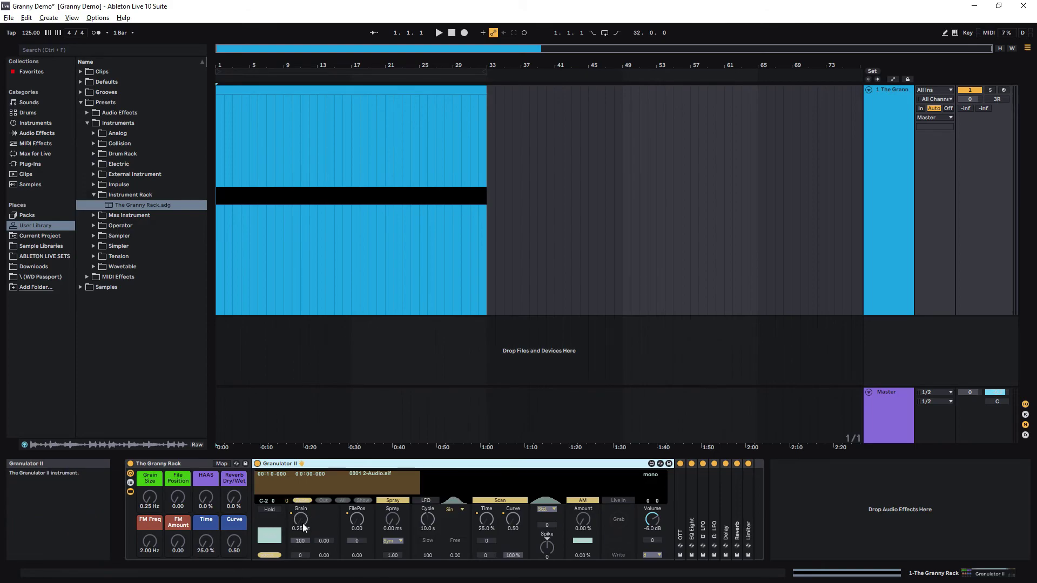
{"action": "left_click", "coordinate": [393, 501]}
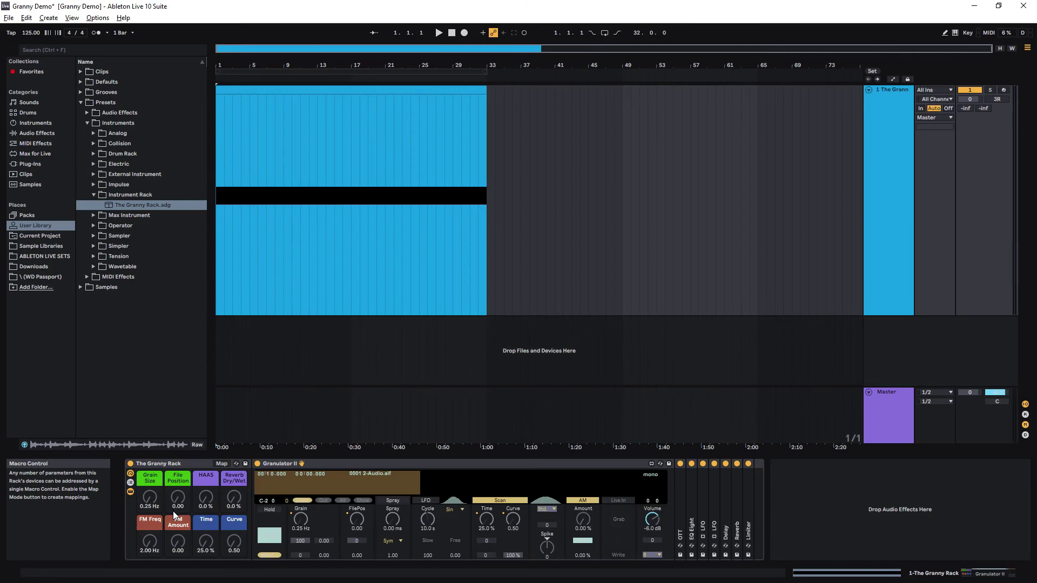
{"action": "left_click", "coordinate": [267, 537]}
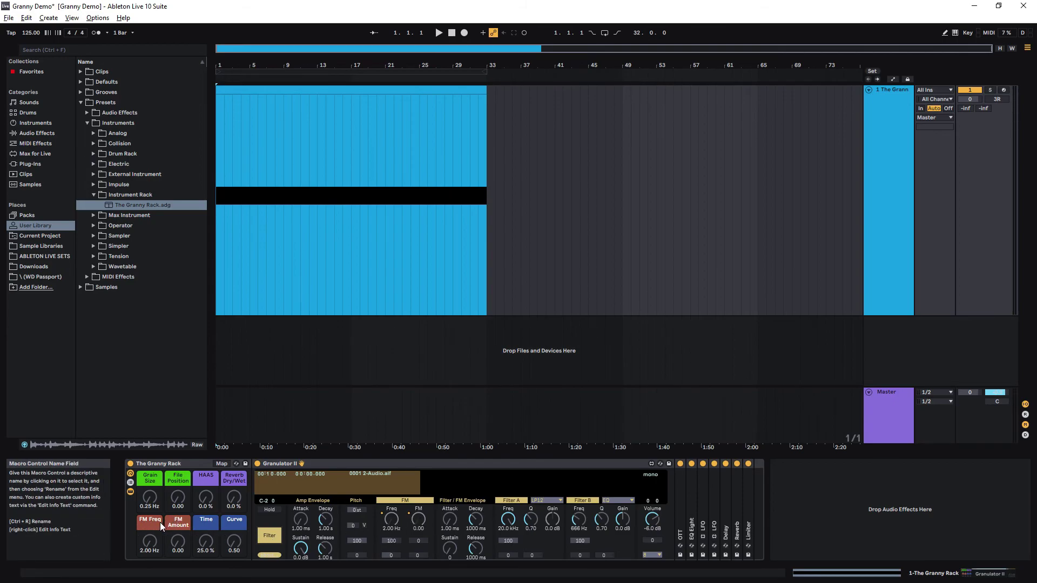
{"action": "left_click", "coordinate": [270, 536]}
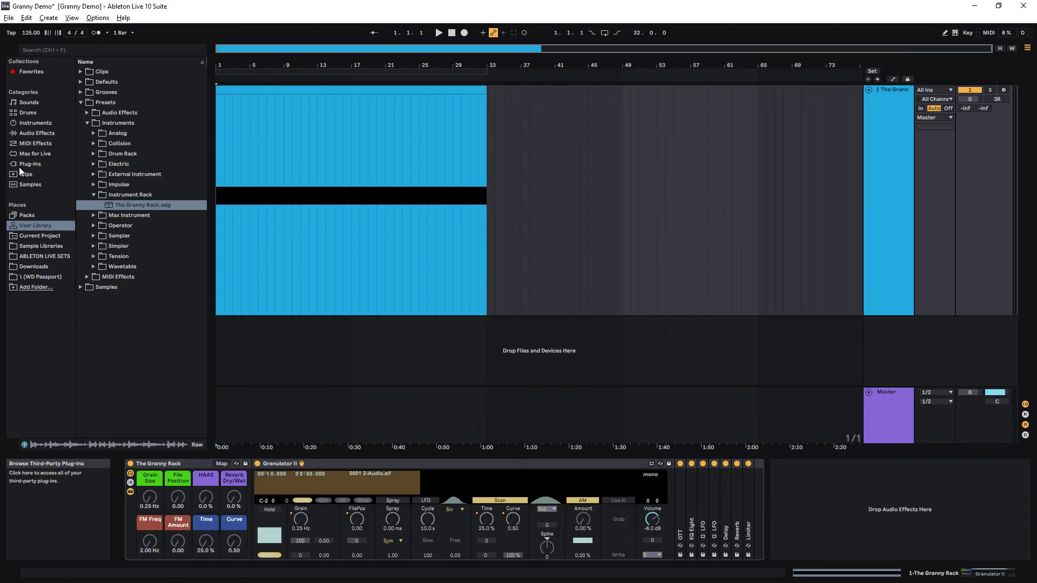
- Search the Samples category of the browser for "loop"
{"action": "left_click", "coordinate": [90, 50]}
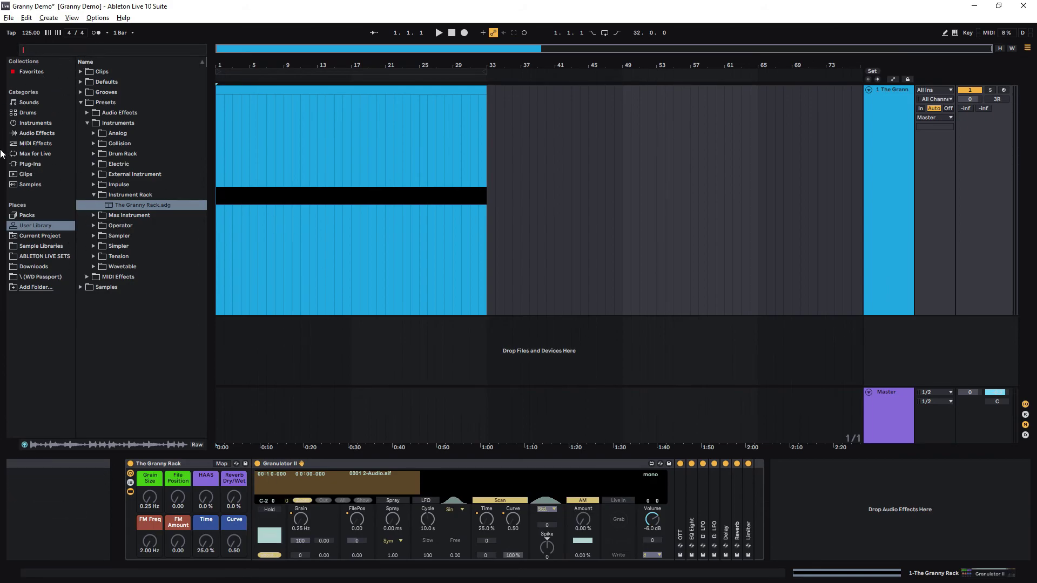
{"action": "left_click", "coordinate": [36, 183]}
{"action": "left_click", "coordinate": [83, 47]}
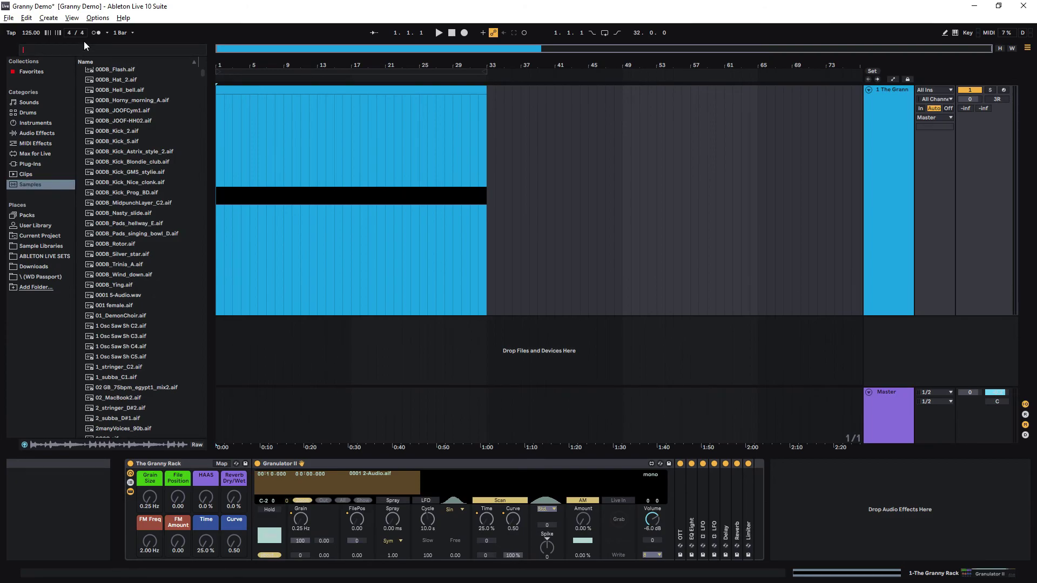
{"action": "type", "text": "loop"}
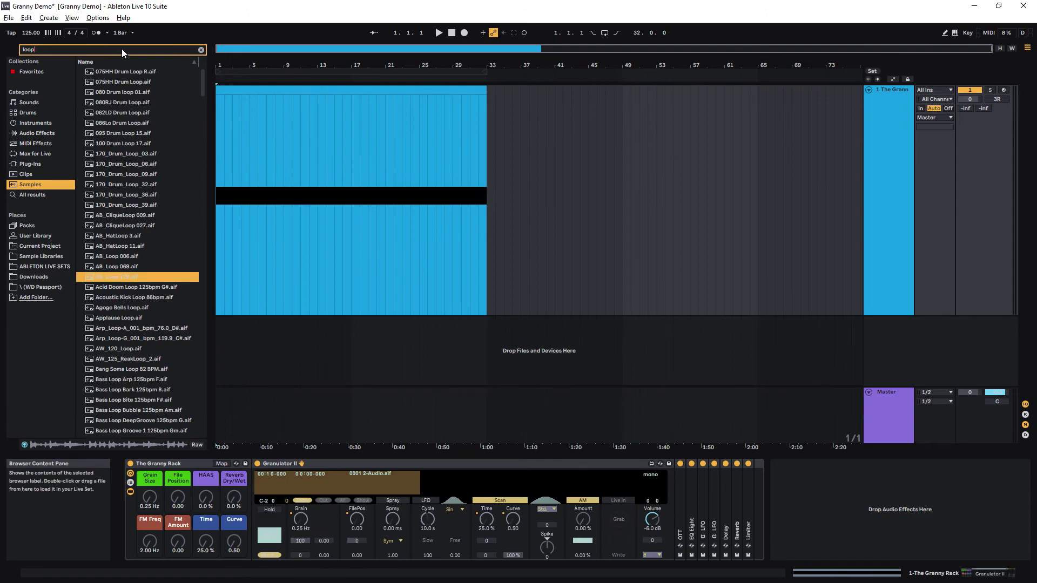
- Preview several drum and bass loops and load AB_Loop 129.aif into Granulator II
{"action": "left_click", "coordinate": [122, 70]}
{"action": "left_click", "coordinate": [116, 81]}
{"action": "left_click", "coordinate": [115, 112]}
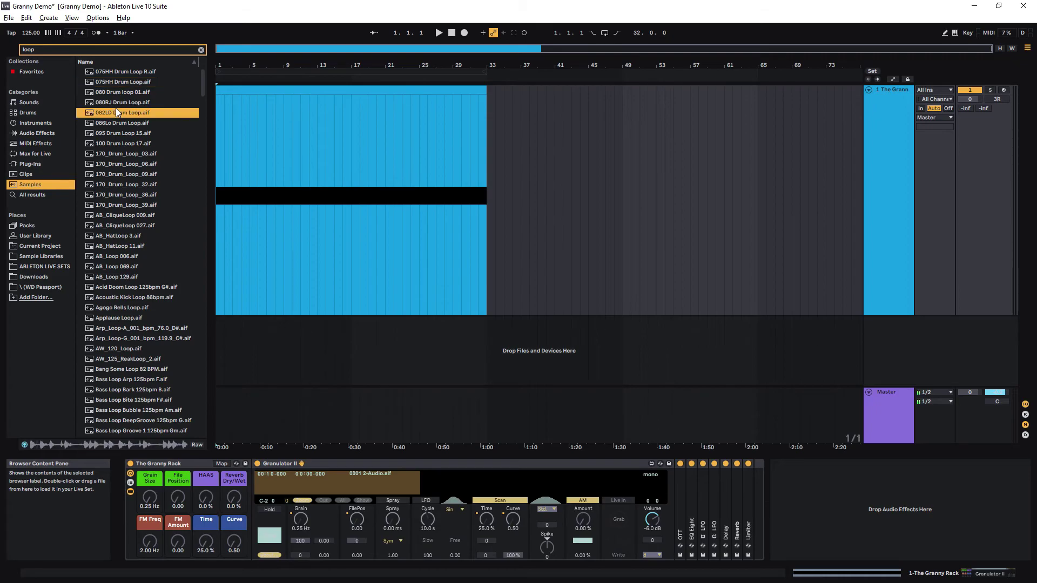
{"action": "left_click", "coordinate": [129, 419]}
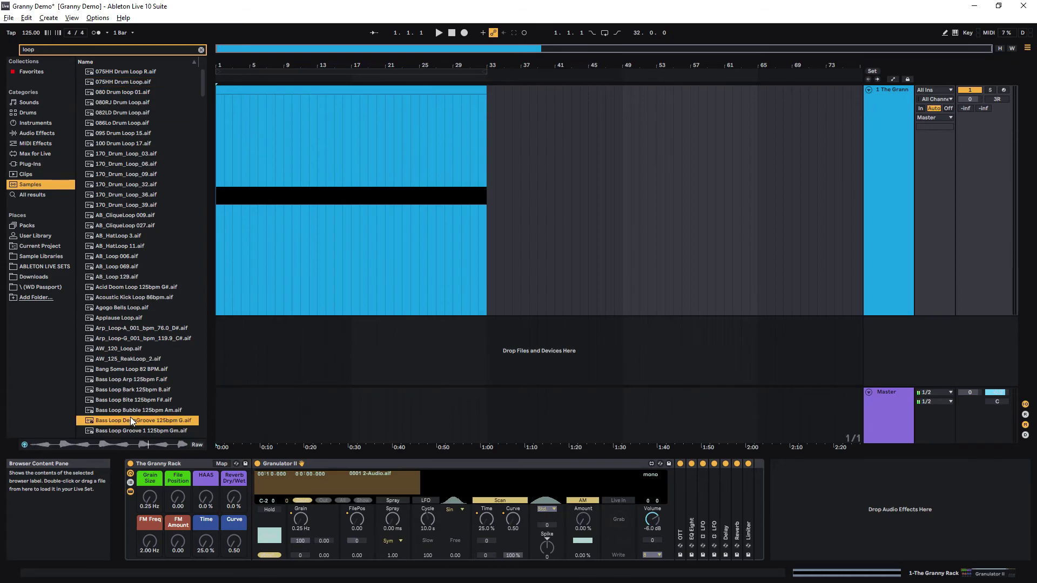
{"action": "left_click", "coordinate": [128, 403]}
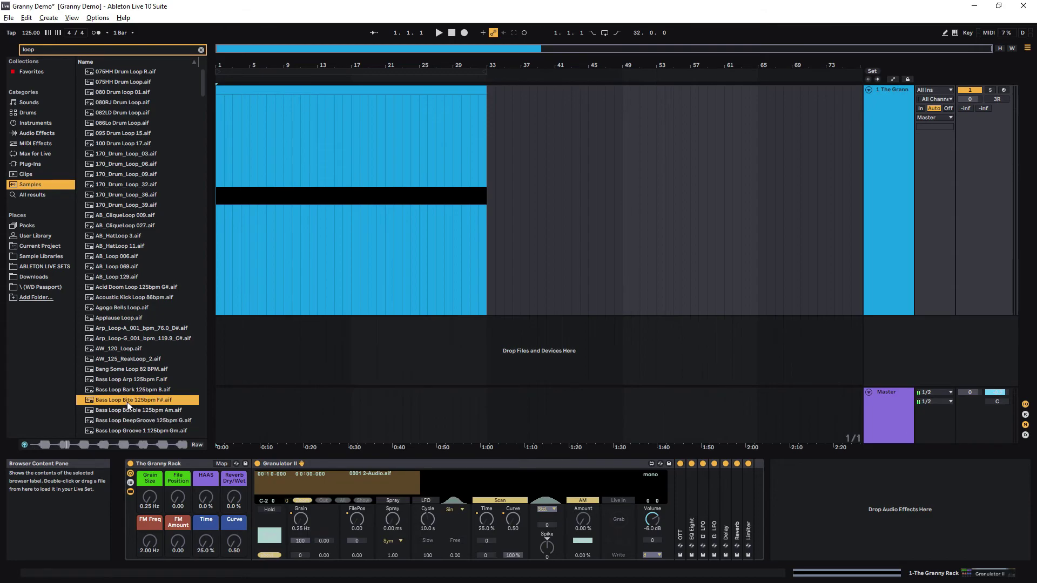
{"action": "left_click", "coordinate": [106, 380]}
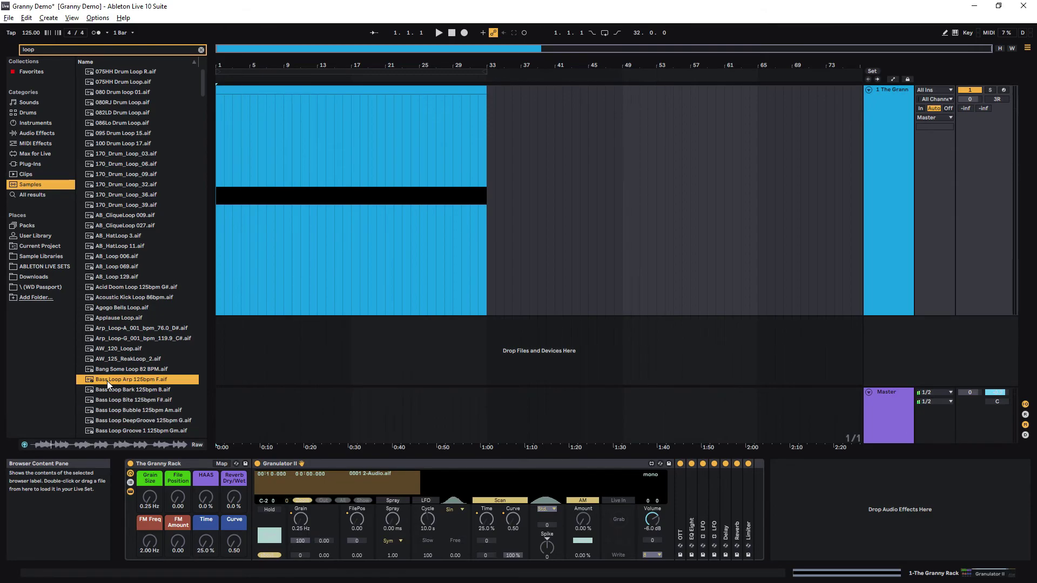
{"action": "left_click", "coordinate": [118, 277]}
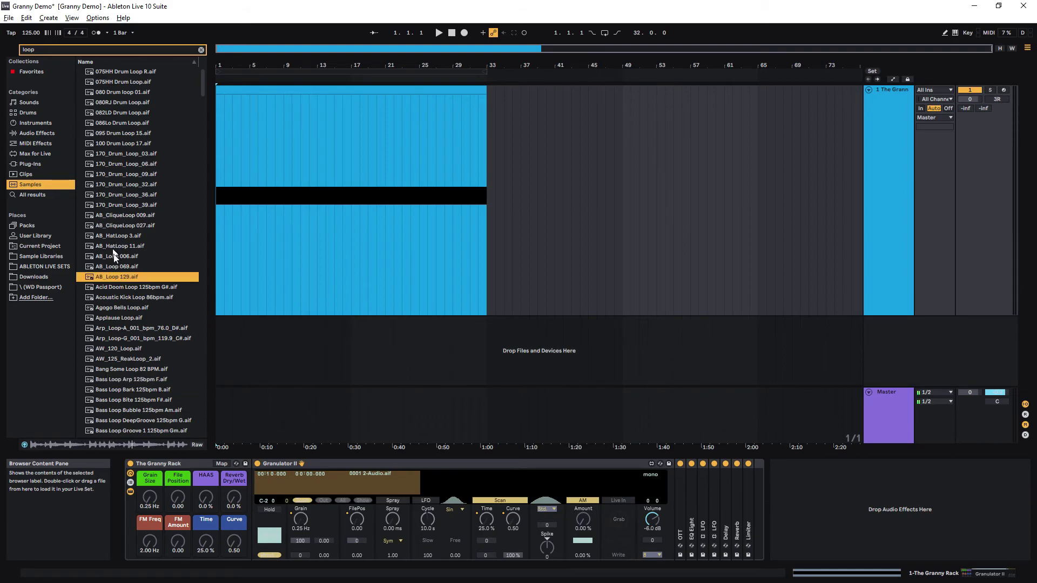
{"action": "left_click_drag", "start_coordinate": [89, 276], "coordinate": [423, 485]}
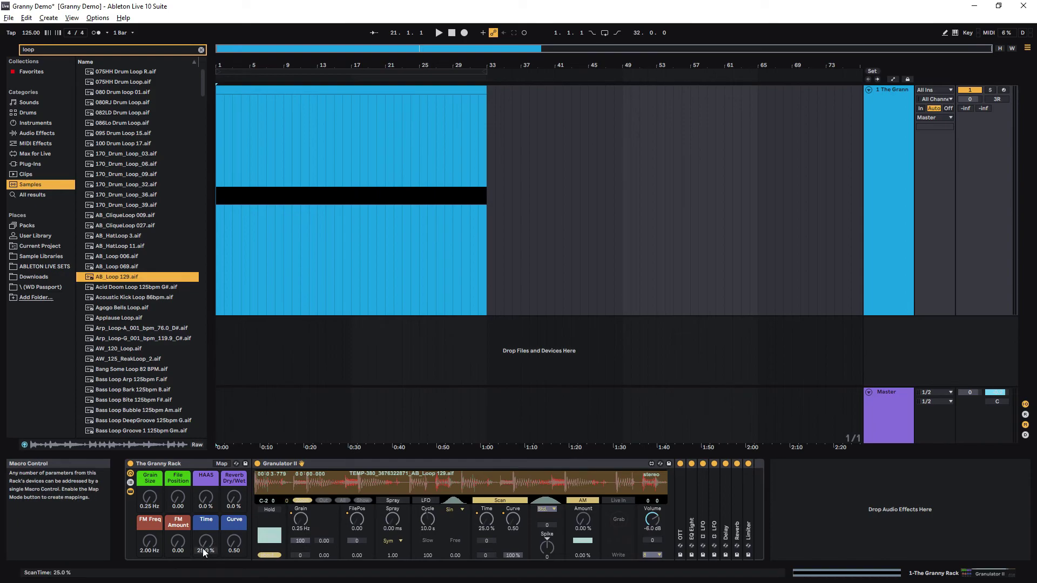
- Set the Time macro to 100 %, the Curve macro to 1.00 and the Grain Size macro to 16.8 Hz
{"action": "left_click_drag", "start_coordinate": [203, 549], "coordinate": [206, 540]}
{"action": "left_click_drag", "start_coordinate": [234, 542], "coordinate": [234, 541]}
{"action": "left_click_drag", "start_coordinate": [147, 499], "coordinate": [147, 481]}
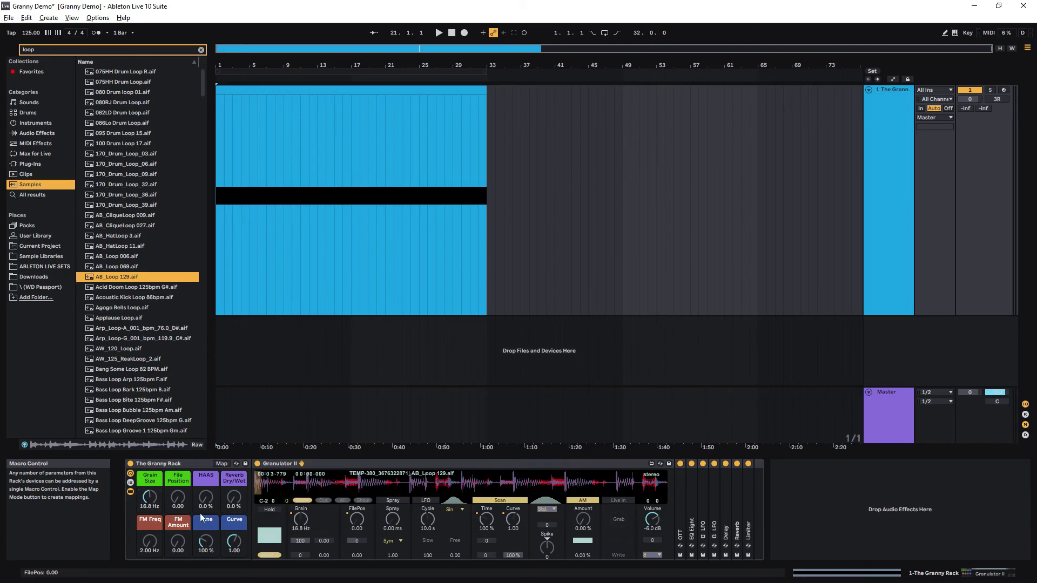
- Play the arrangement to hear the loop and raise the Grain Size macro to 150 Hz
{"action": "key", "text": "space"}
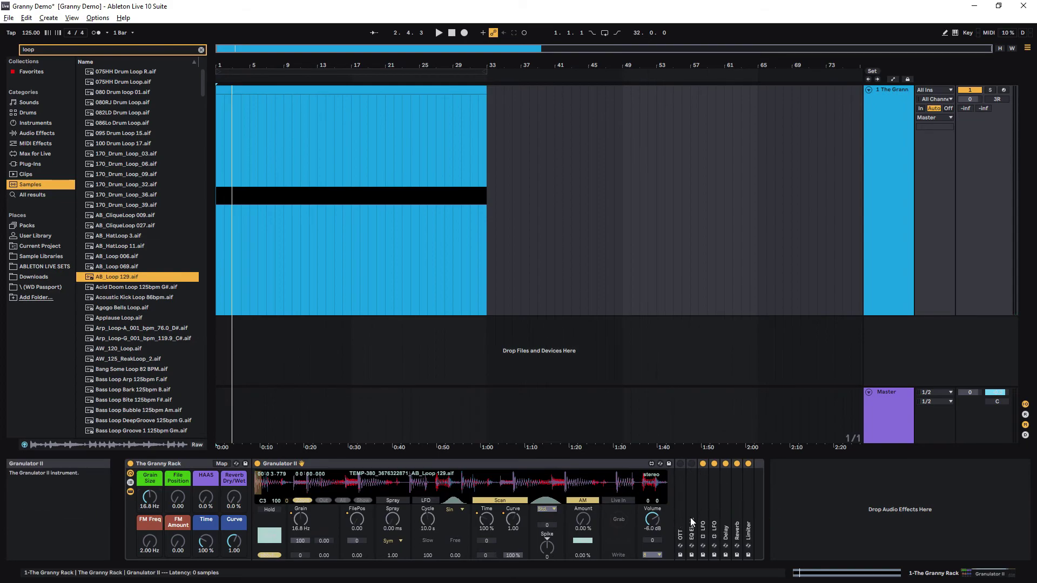
{"action": "key", "text": "space"}
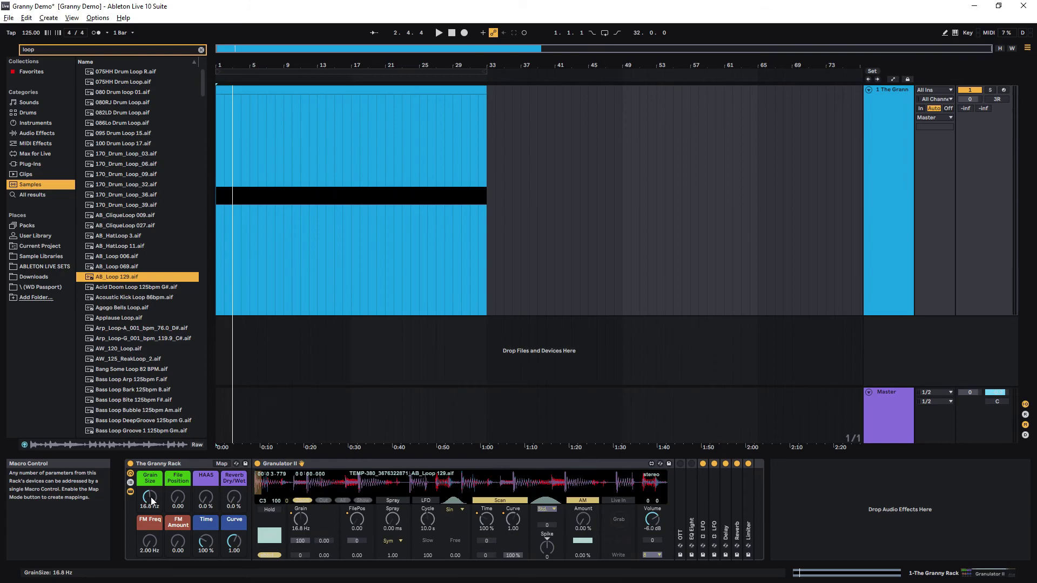
{"action": "key", "text": "space"}
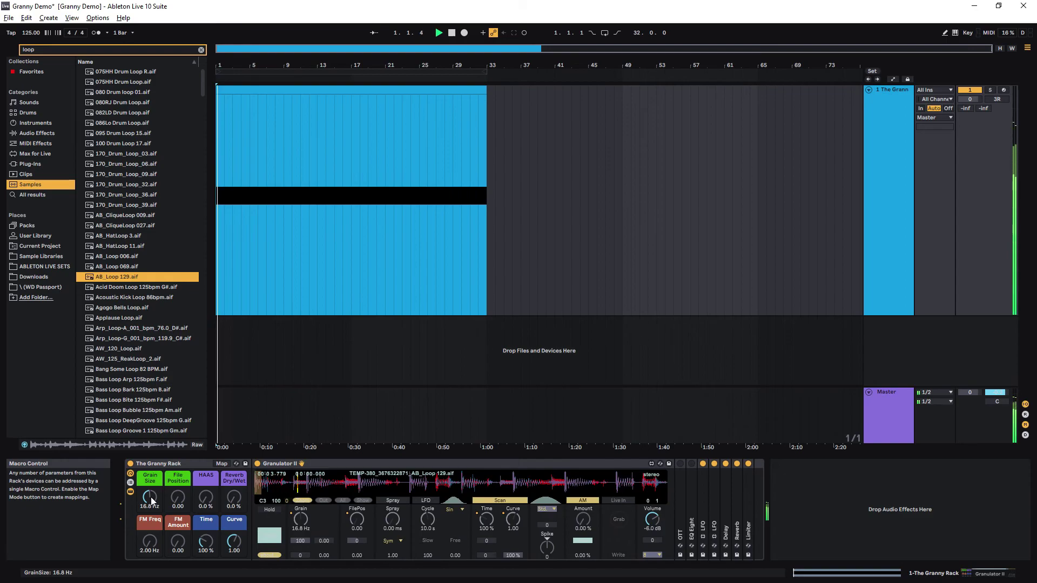
{"action": "left_click_drag", "start_coordinate": [151, 496], "coordinate": [141, 474]}
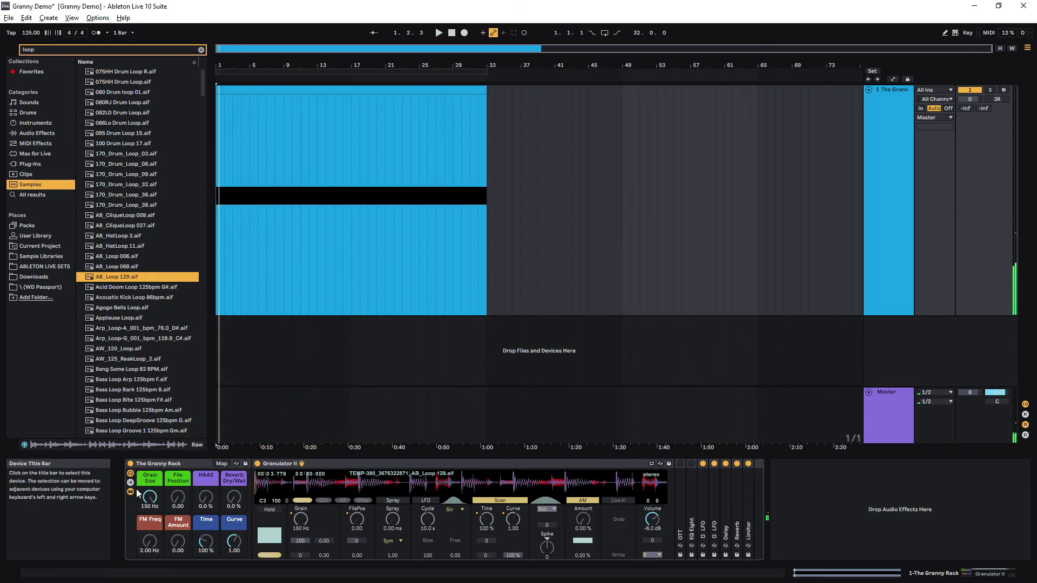
{"action": "key", "text": "space"}
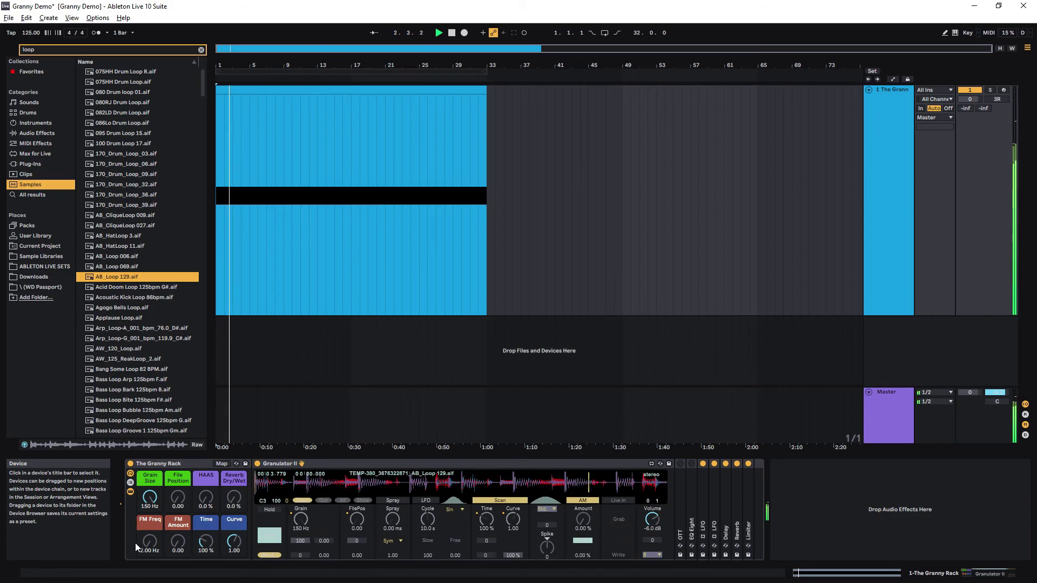
- Activate the rack's OTT and EQ Eight devices and play the arrangement to hear their effect on the loop
{"action": "key", "text": "space"}
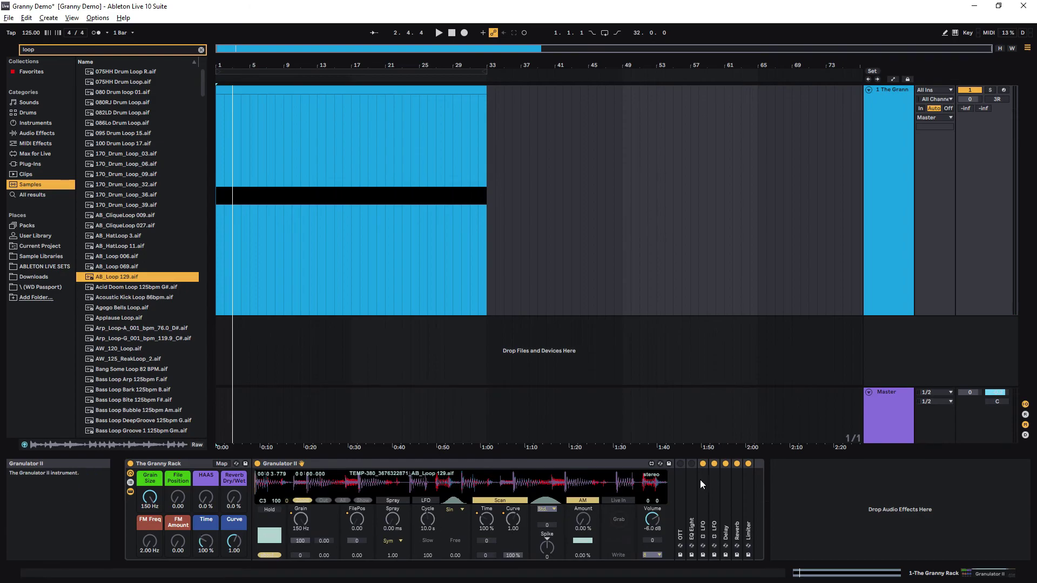
{"action": "left_click", "coordinate": [680, 463]}
{"action": "left_click", "coordinate": [691, 464]}
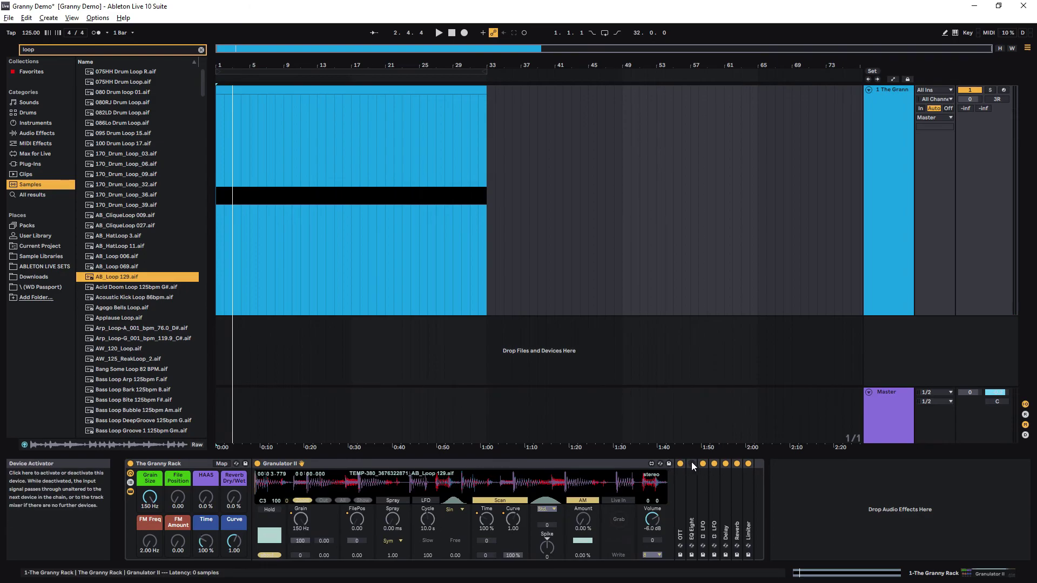
{"action": "key", "text": "space"}
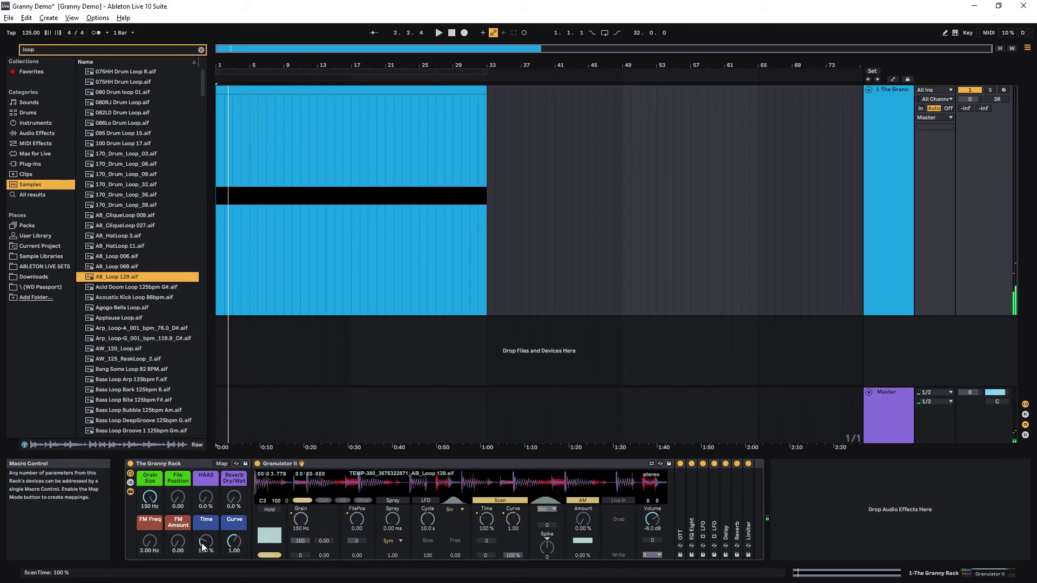
- Audition the arrangement with the Time macro at 25.0 % and at 10000 %
{"action": "left_click_drag", "start_coordinate": [203, 545], "coordinate": [202, 540]}
{"action": "key", "text": "space"}
{"action": "key", "text": "space"}
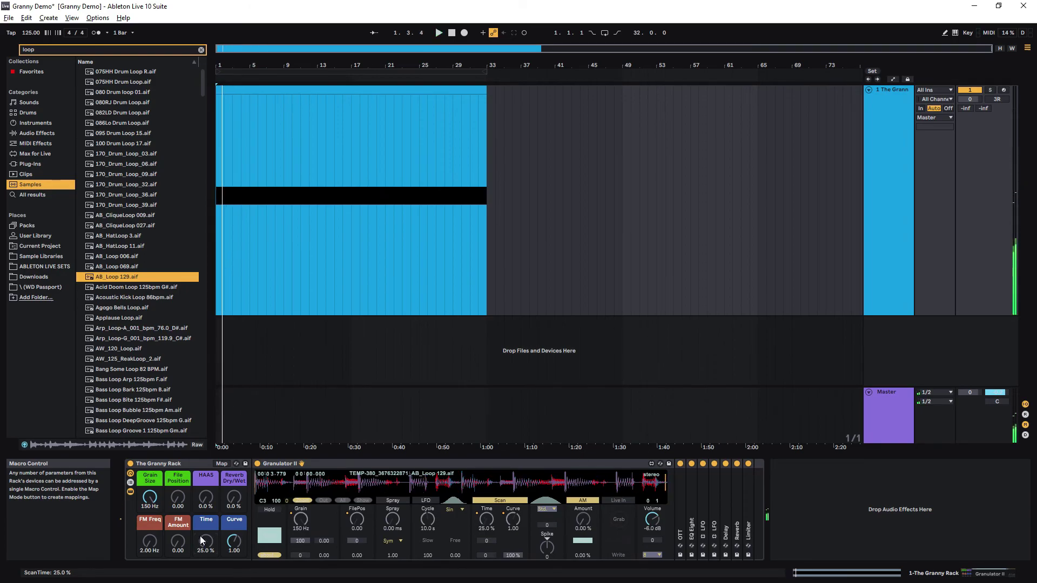
{"action": "left_click_drag", "start_coordinate": [206, 549], "coordinate": [221, 500]}
{"action": "key", "text": "space"}
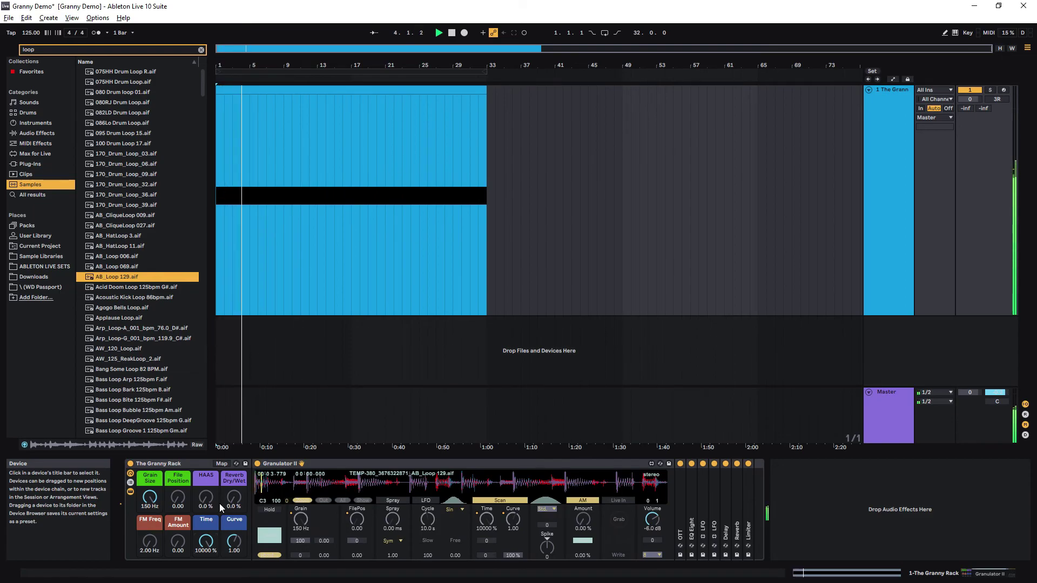
{"action": "key", "text": "space"}
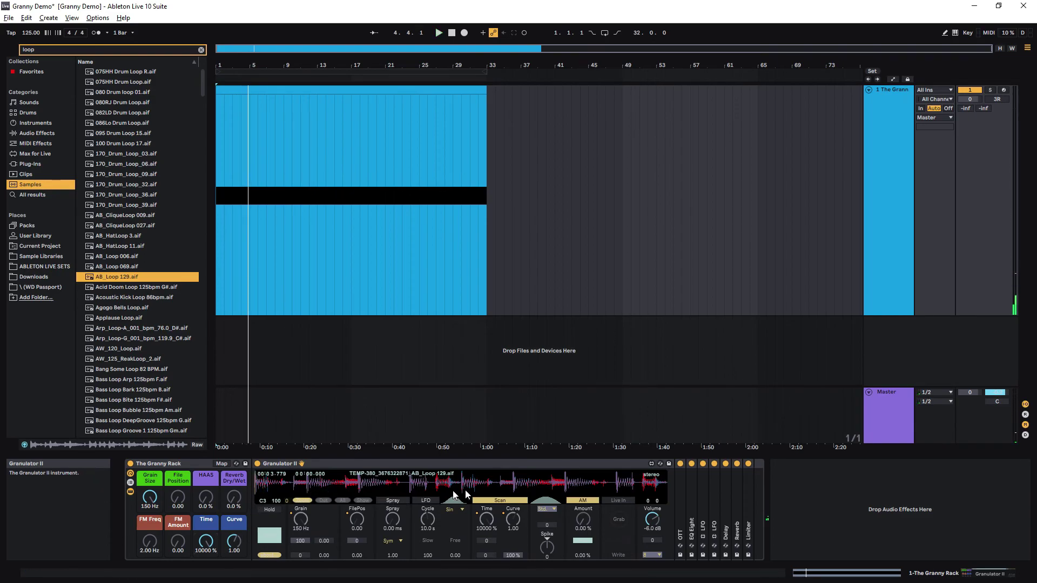
- Check the Grain Size and Time macros, set Time back to 25.0 % and play the arrangement
{"action": "left_click", "coordinate": [150, 501]}
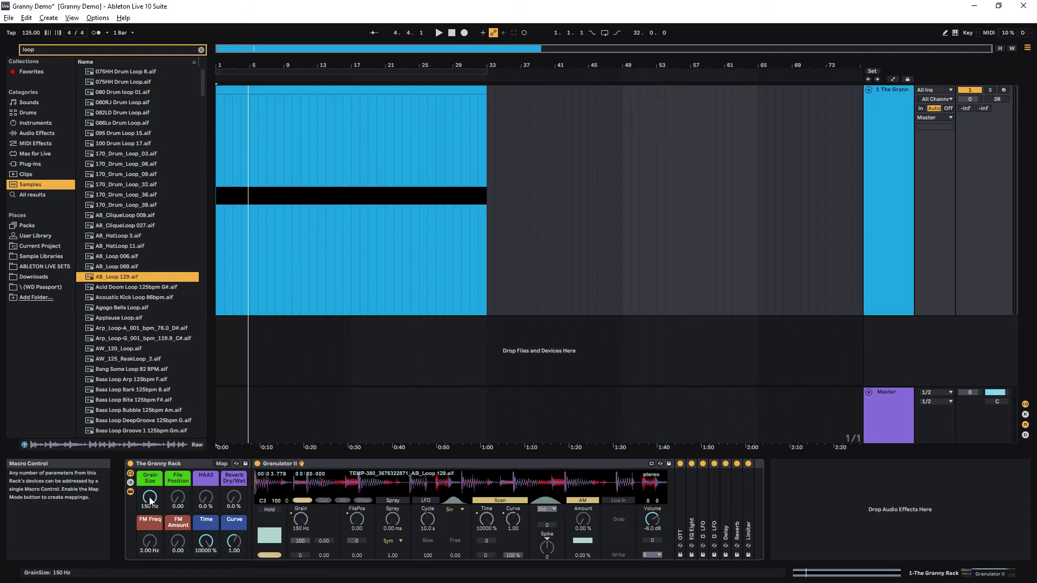
{"action": "left_click", "coordinate": [209, 551]}
{"action": "left_click", "coordinate": [149, 499]}
{"action": "left_click", "coordinate": [205, 544]}
{"action": "key", "text": "space"}
{"action": "mouse_move", "coordinate": [205, 545]}
{"action": "left_mouse_down"}
{"action": "mouse_move", "coordinate": [206, 579]}
{"action": "mouse_move", "coordinate": [206, 505]}
{"action": "mouse_move", "coordinate": [206, 561]}
{"action": "left_mouse_up"}
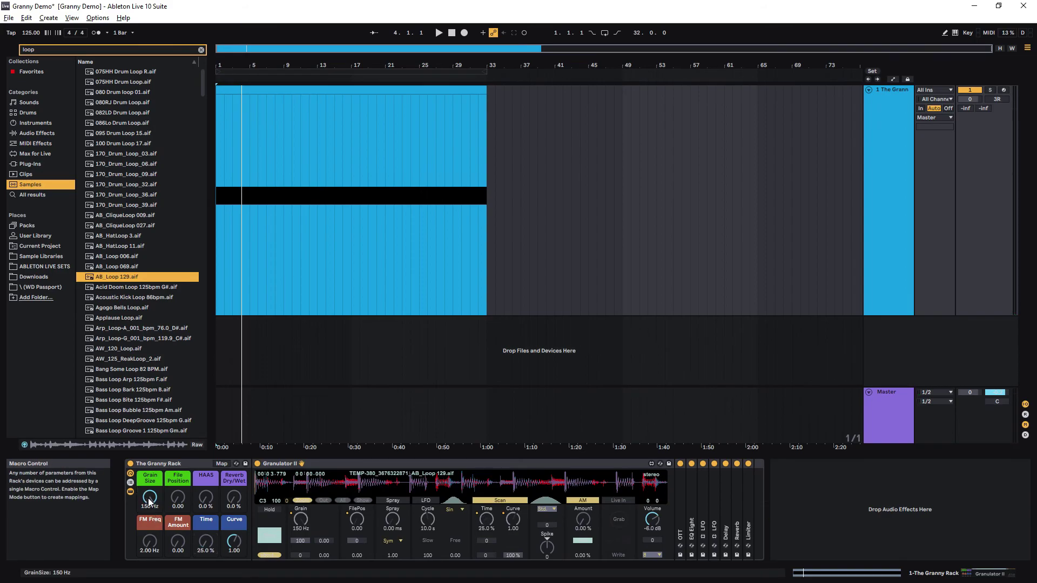
{"action": "key", "text": "space"}
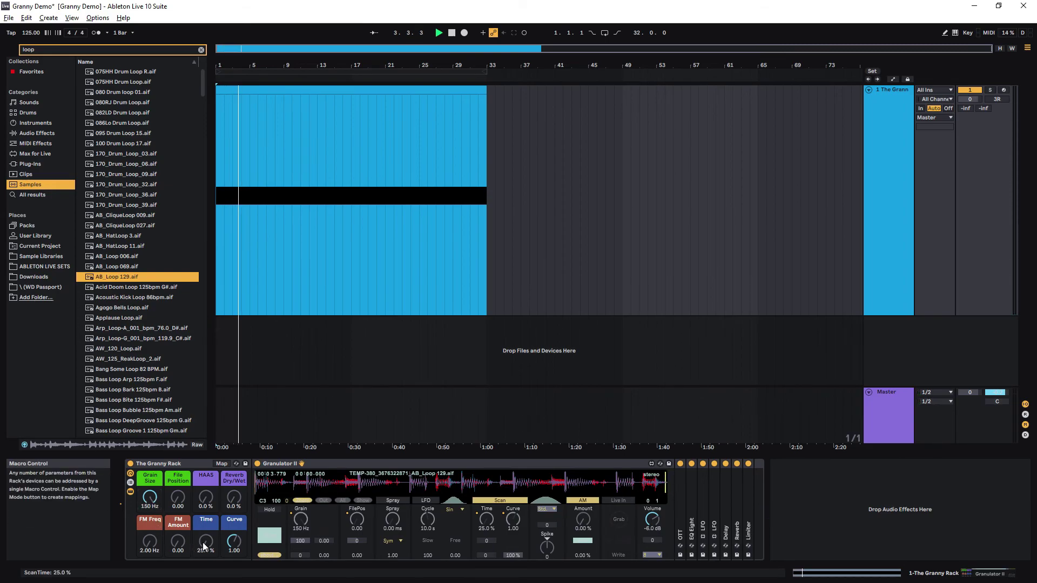
- Set the Time macro to 10000 % and the Curve macro to 2.00 after auditioning a curve of 0.50
{"action": "left_click_drag", "start_coordinate": [205, 546], "coordinate": [204, 513]}
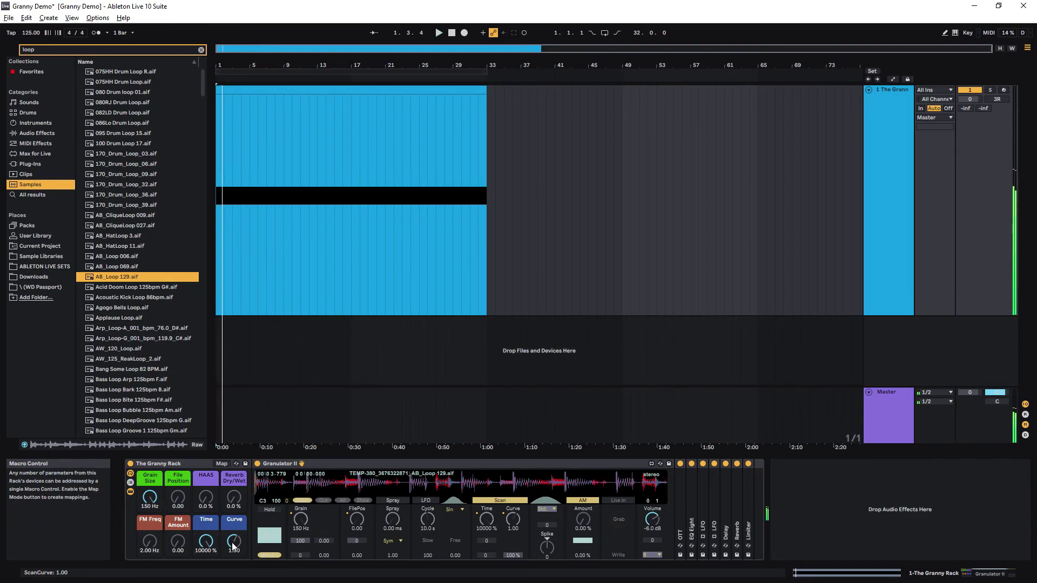
{"action": "mouse_move", "coordinate": [233, 547]}
{"action": "left_mouse_down"}
{"action": "mouse_move", "coordinate": [232, 556]}
{"action": "mouse_move", "coordinate": [229, 546]}
{"action": "left_mouse_up"}
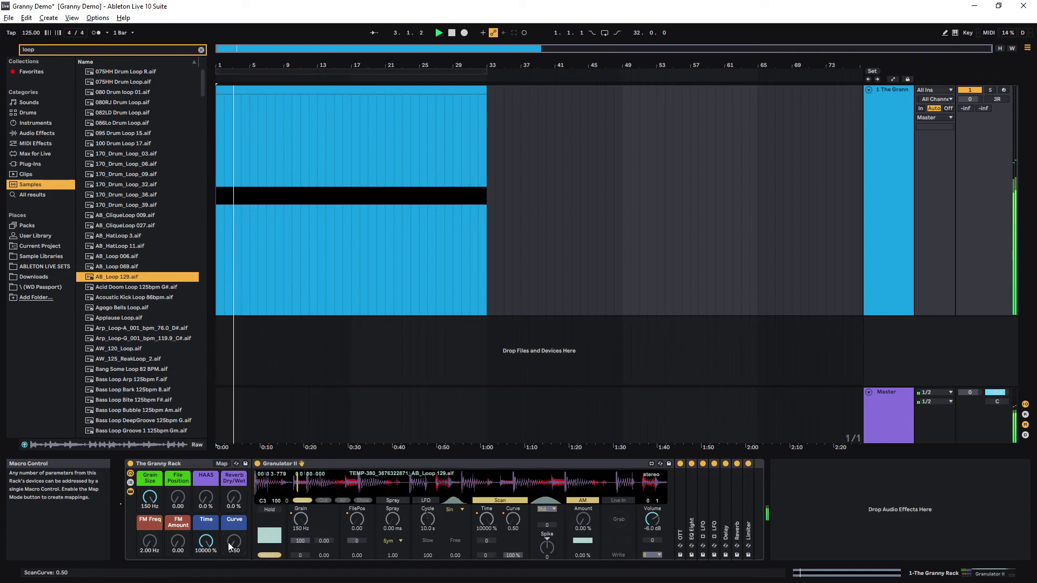
{"action": "left_click_drag", "start_coordinate": [230, 546], "coordinate": [230, 513]}
{"action": "key", "text": "space"}
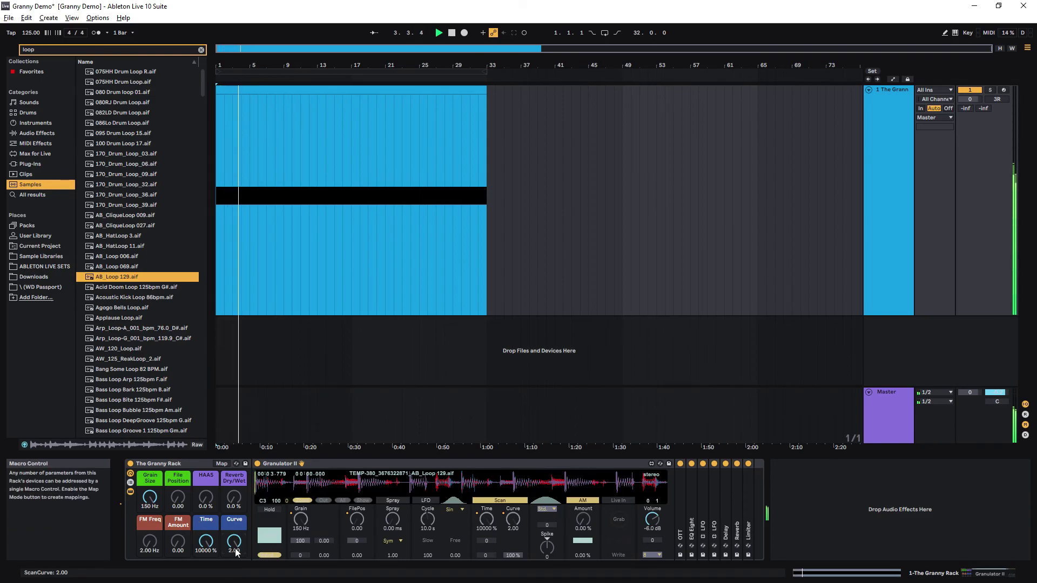
- Lower the Grain Size macro to 16.0 Hz and the Time macro to 1373 % during playback
{"action": "left_click_drag", "start_coordinate": [150, 498], "coordinate": [150, 520]}
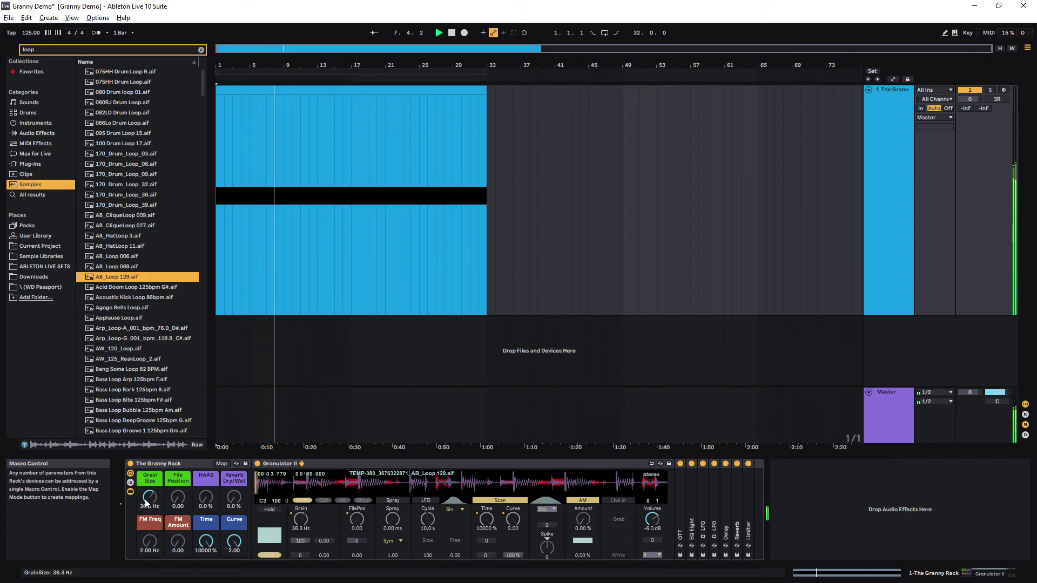
{"action": "left_click_drag", "start_coordinate": [206, 542], "coordinate": [206, 565]}
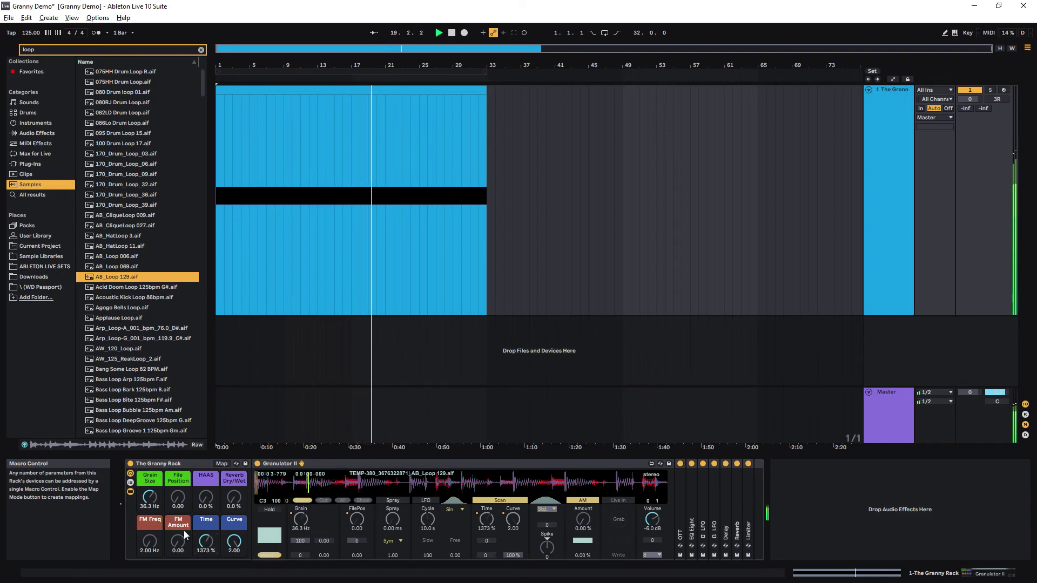
{"action": "left_click_drag", "start_coordinate": [150, 497], "coordinate": [150, 512]}
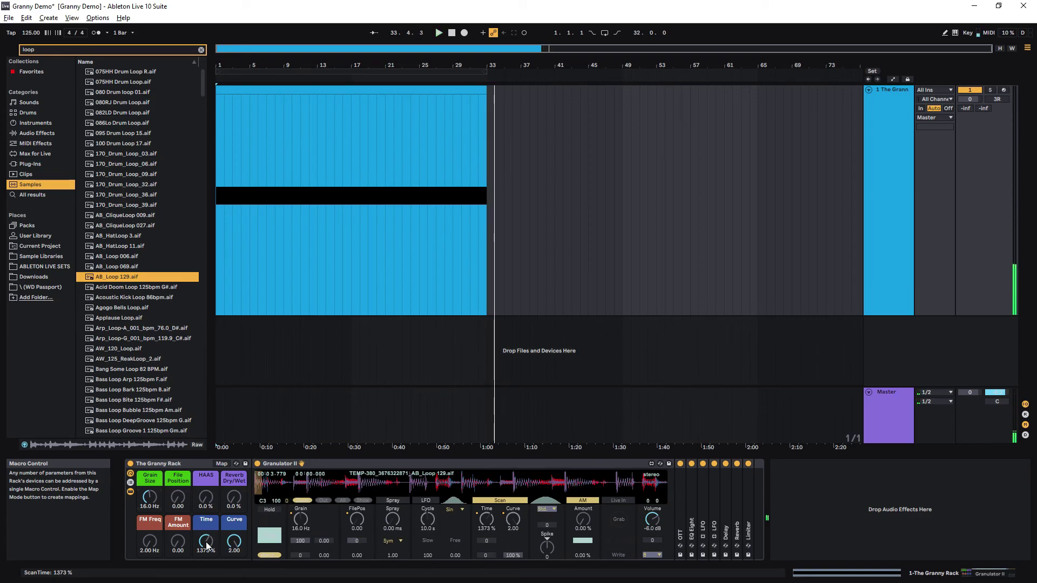
- Loop playback over the full length of the MIDI clip and start playing
{"action": "left_click", "coordinate": [353, 93]}
{"action": "key", "text": "ctrl+l"}
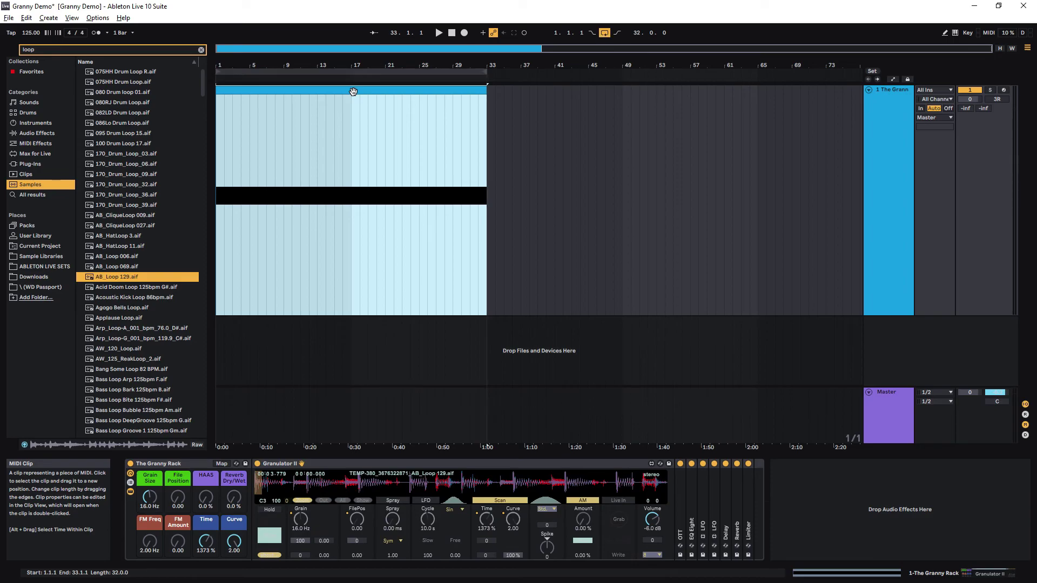
{"action": "key", "text": "space"}
- Set the Time macro to 114 % and audition the Grain Size macro at 8.33 Hz and 45.1 Hz
{"action": "left_click_drag", "start_coordinate": [206, 543], "coordinate": [211, 540]}
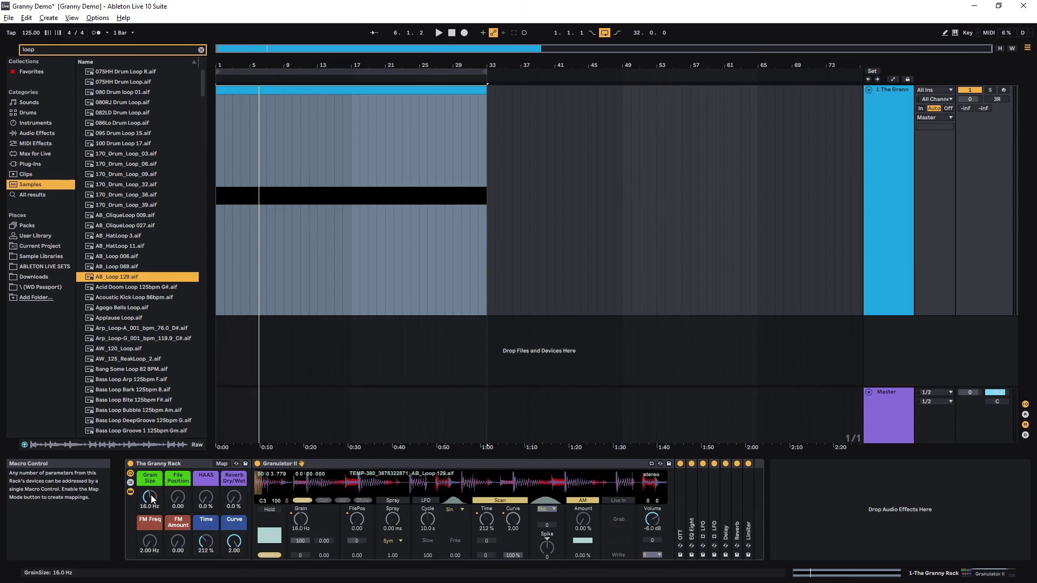
{"action": "left_click_drag", "start_coordinate": [147, 500], "coordinate": [147, 521]}
{"action": "left_click_drag", "start_coordinate": [206, 541], "coordinate": [205, 567]}
{"action": "key", "text": "space"}
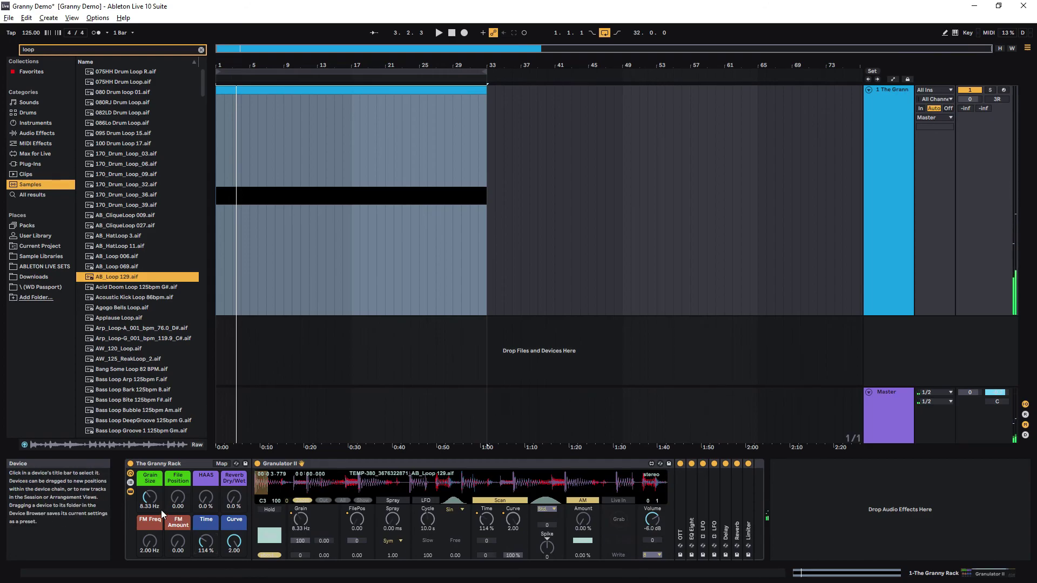
{"action": "left_click_drag", "start_coordinate": [152, 496], "coordinate": [136, 506]}
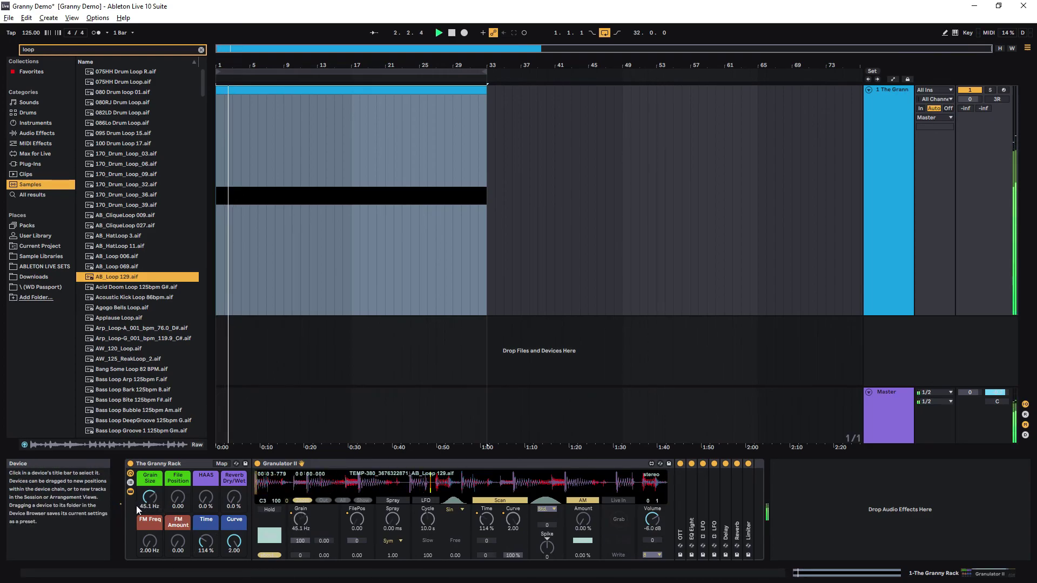
{"action": "key", "text": "space"}
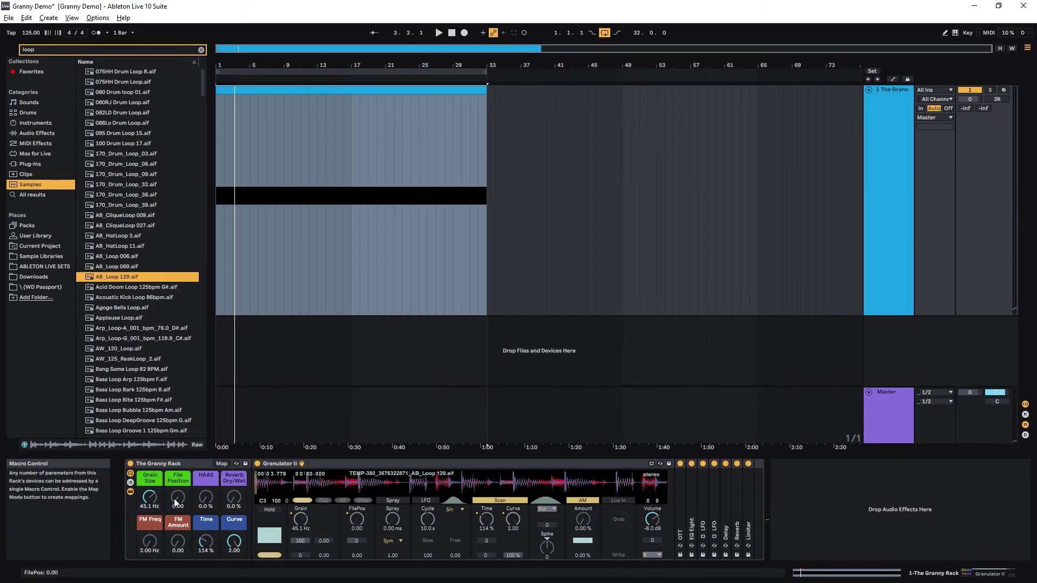
- Set the Grain Size macro to 150 Hz, Time to 10000 % and File Position to 14.96 while playing
{"action": "left_click_drag", "start_coordinate": [156, 501], "coordinate": [156, 457]}
{"action": "left_click_drag", "start_coordinate": [209, 538], "coordinate": [209, 486]}
{"action": "key", "text": "space"}
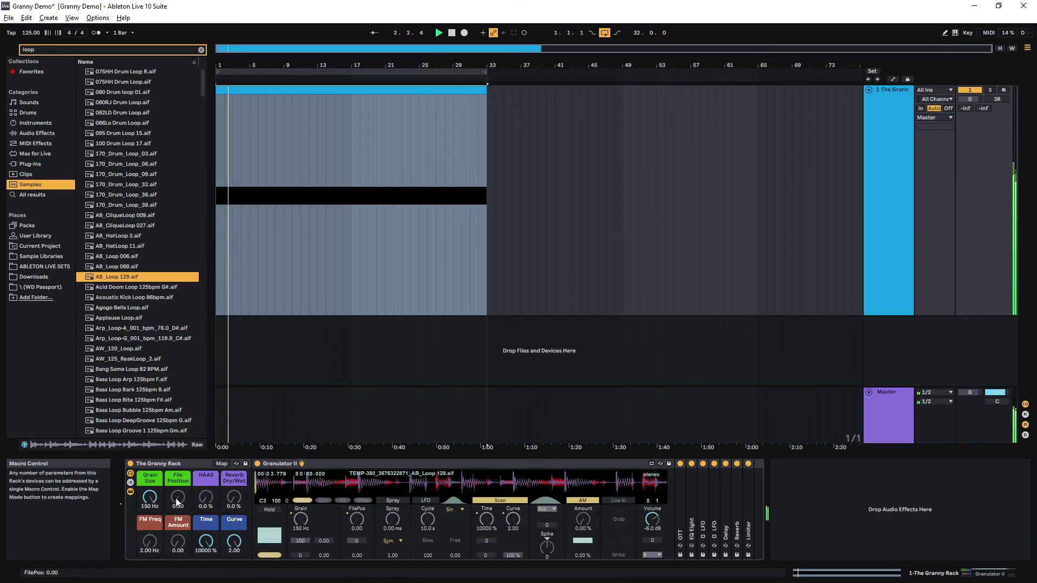
{"action": "mouse_move", "coordinate": [177, 502]}
{"action": "left_mouse_down"}
{"action": "mouse_move", "coordinate": [177, 446]}
{"action": "mouse_move", "coordinate": [177, 490]}
{"action": "left_mouse_up"}
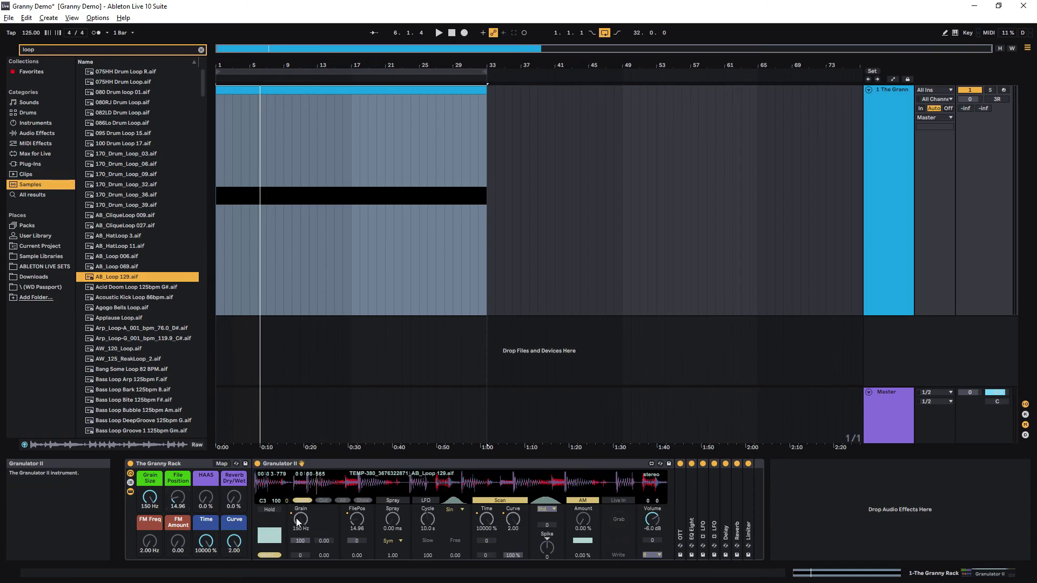
- Show Granulator II's Filter page, set the amp envelope's release to 10.0 ms and play the loop
{"action": "left_click", "coordinate": [268, 537]}
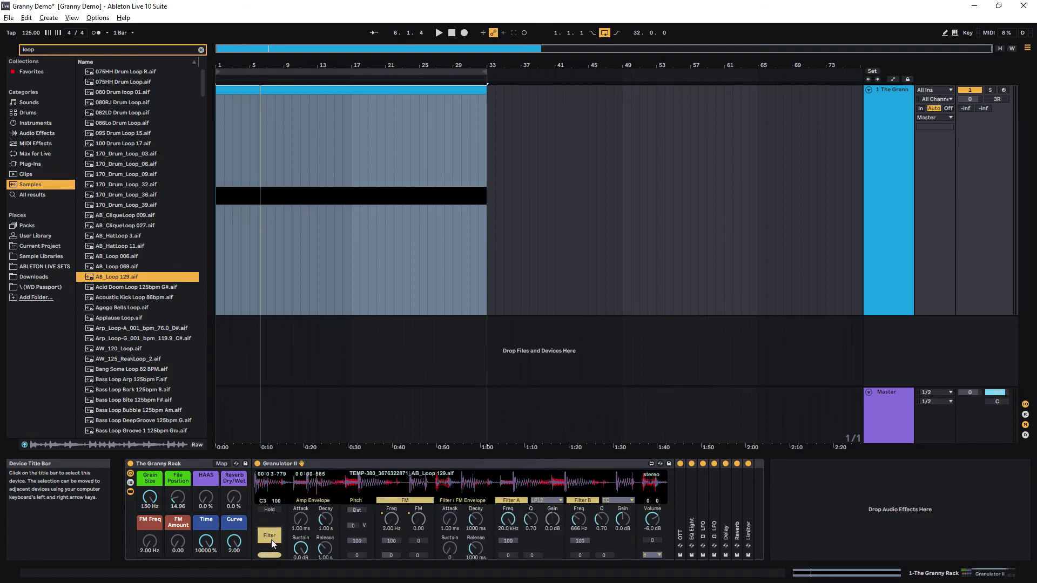
{"action": "left_click", "coordinate": [271, 537]}
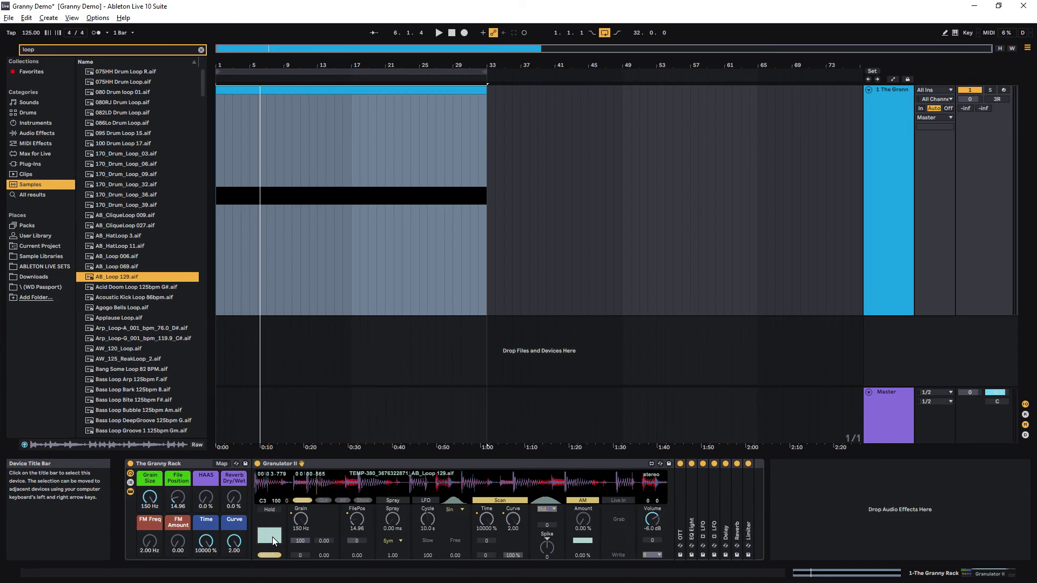
{"action": "left_click", "coordinate": [272, 537]}
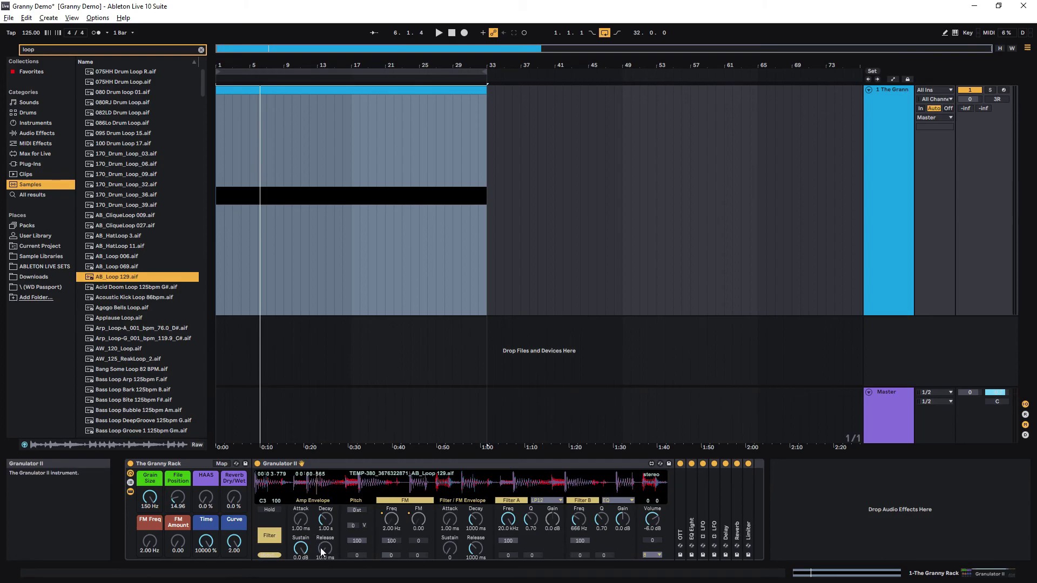
{"action": "key", "text": "space"}
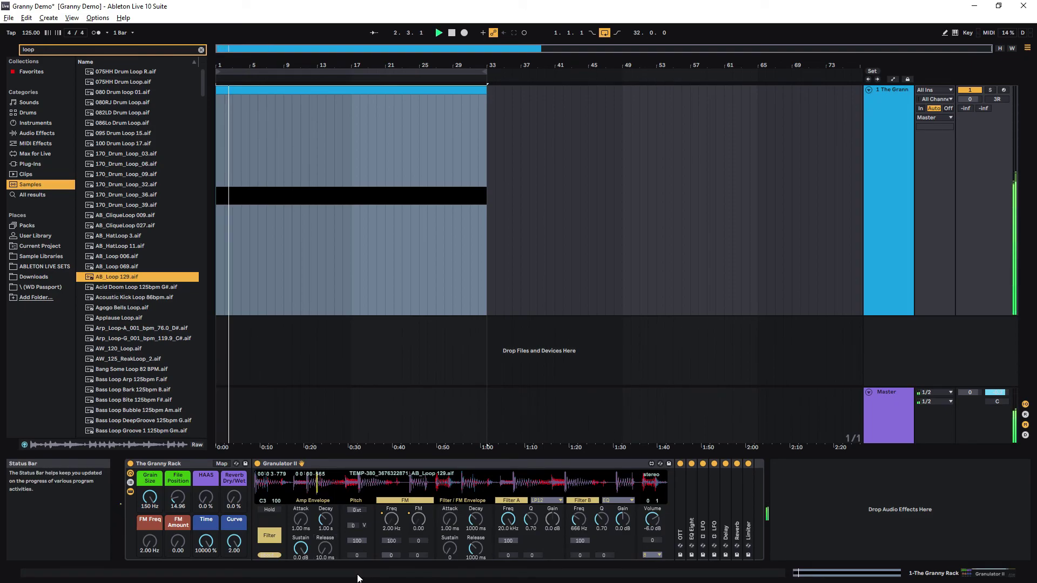
- Set Granulator II's amp envelope to a release of 1.40 s and an attack of 1.34 s, auditioning the result
{"action": "left_click_drag", "start_coordinate": [320, 556], "coordinate": [320, 545]}
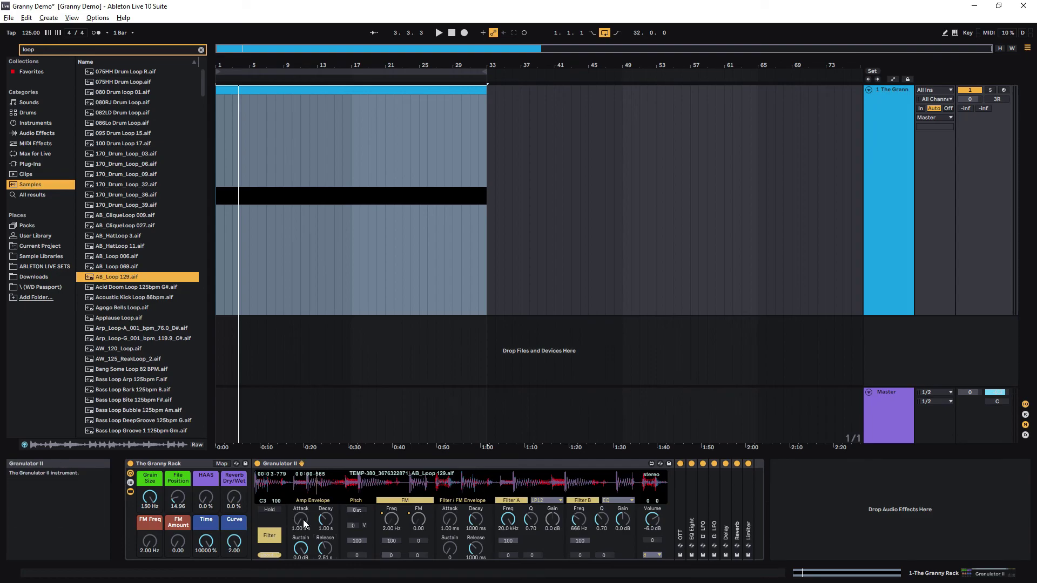
{"action": "left_click_drag", "start_coordinate": [326, 548], "coordinate": [326, 561]}
{"action": "key", "text": "space"}
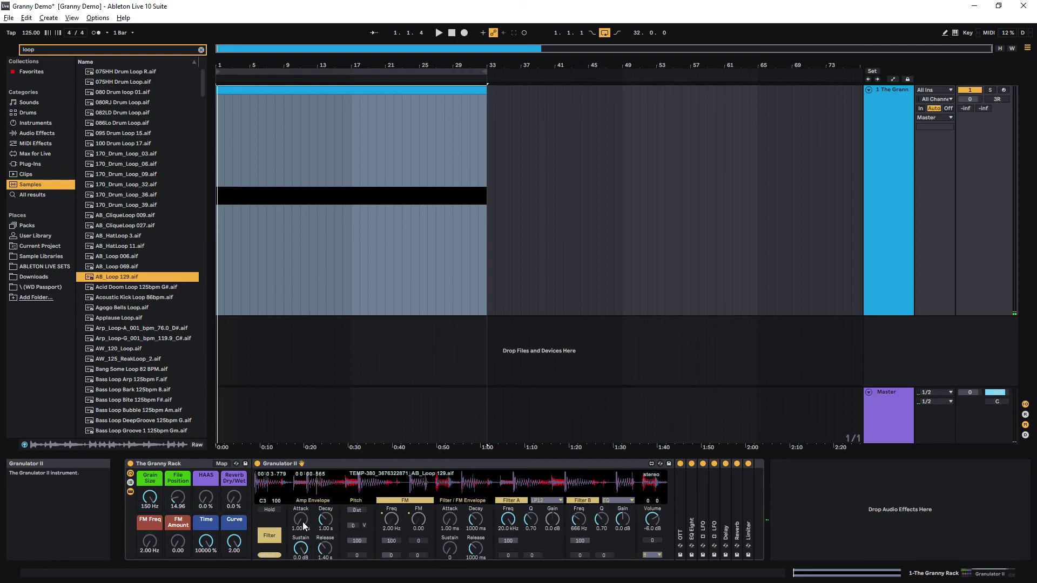
{"action": "key", "text": "space"}
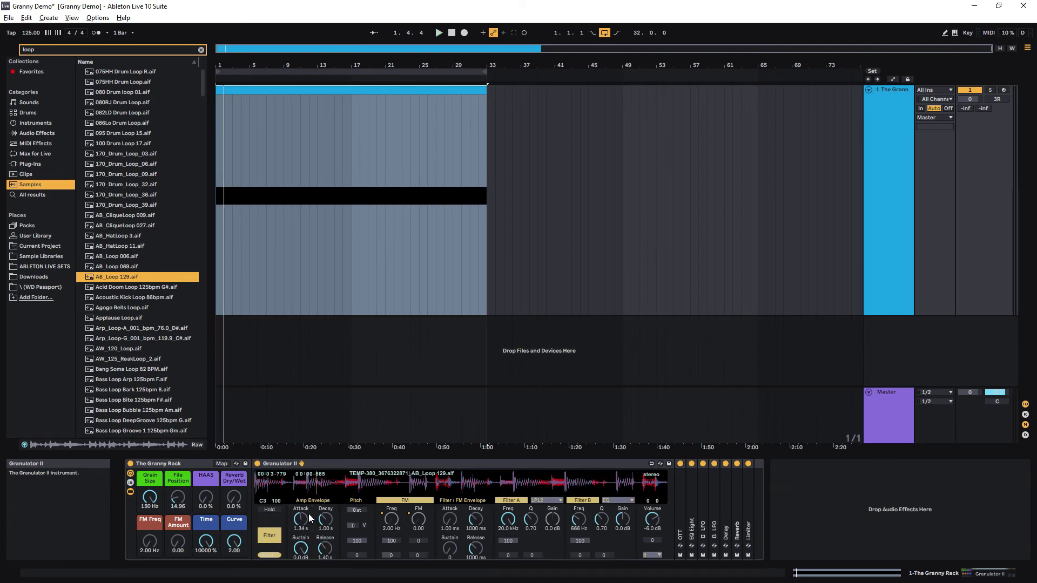
- Return Granulator II to its grain page, lower the Curve macro to 0.50 and Time to 5639 %, and audition the loop
{"action": "left_click", "coordinate": [268, 533]}
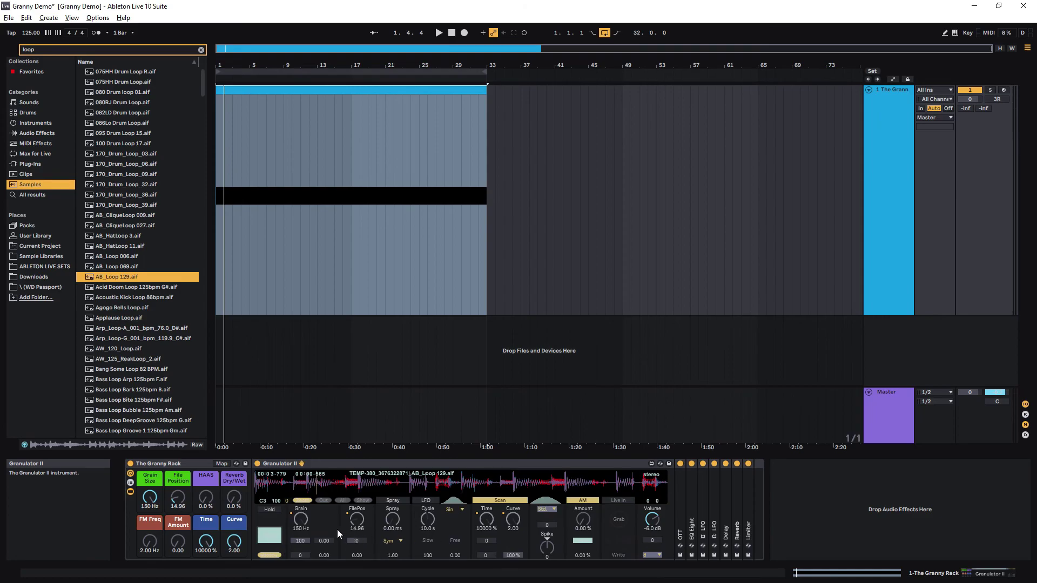
{"action": "left_click_drag", "start_coordinate": [232, 543], "coordinate": [233, 561]}
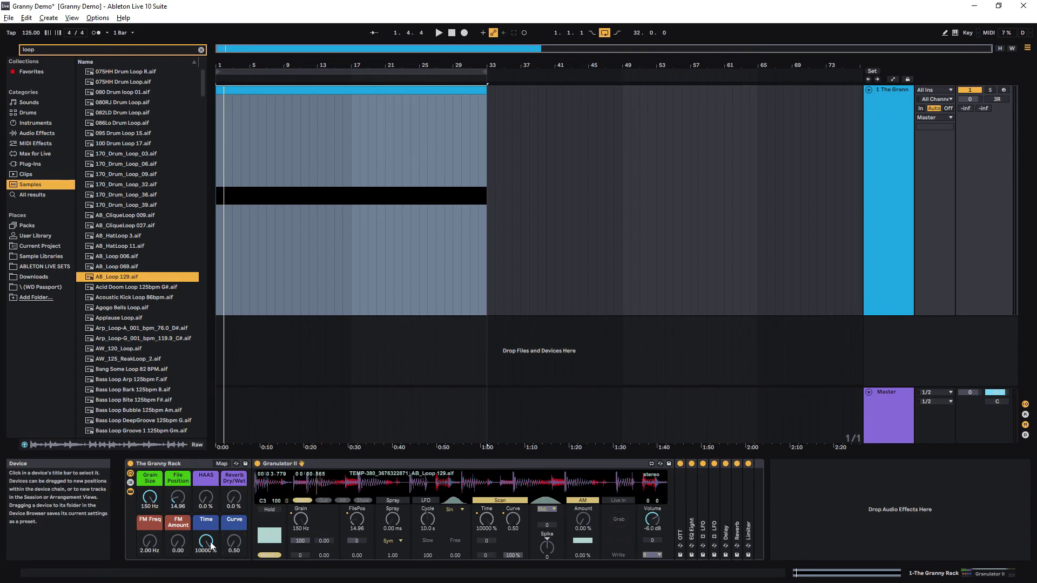
{"action": "left_click_drag", "start_coordinate": [205, 542], "coordinate": [206, 556]}
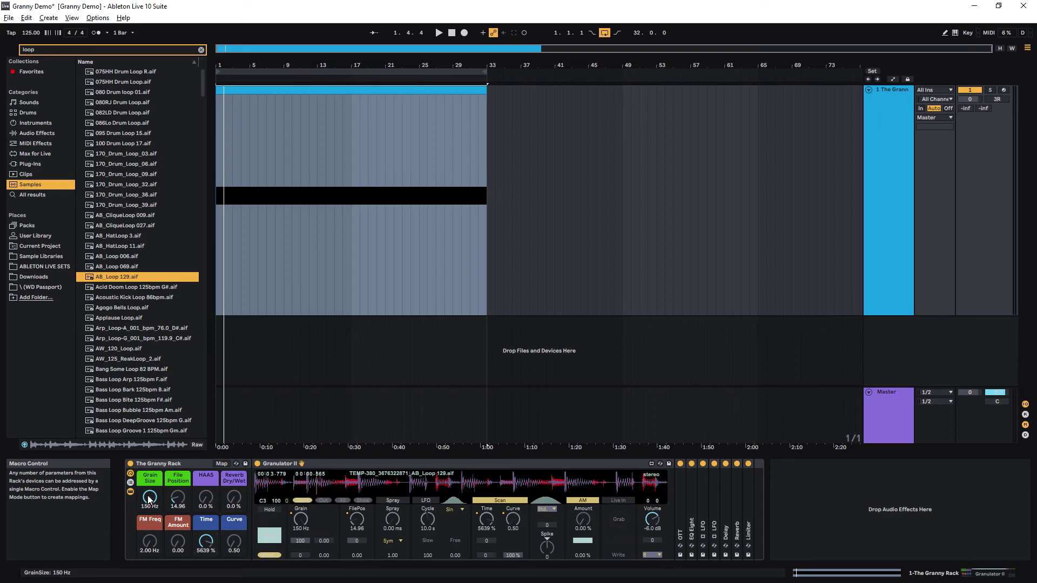
{"action": "key", "text": "space"}
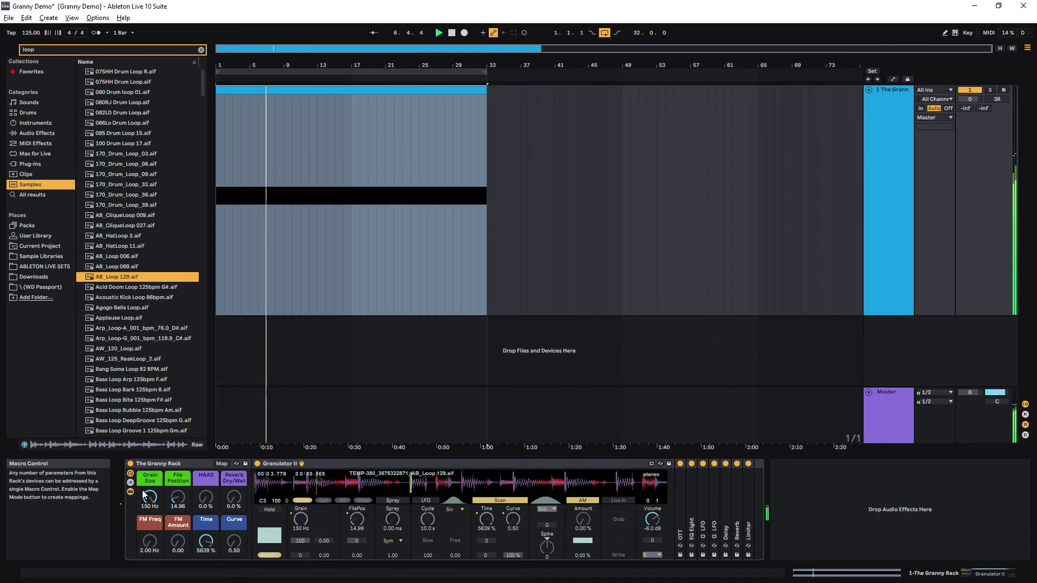
{"action": "left_click", "coordinate": [189, 463]}
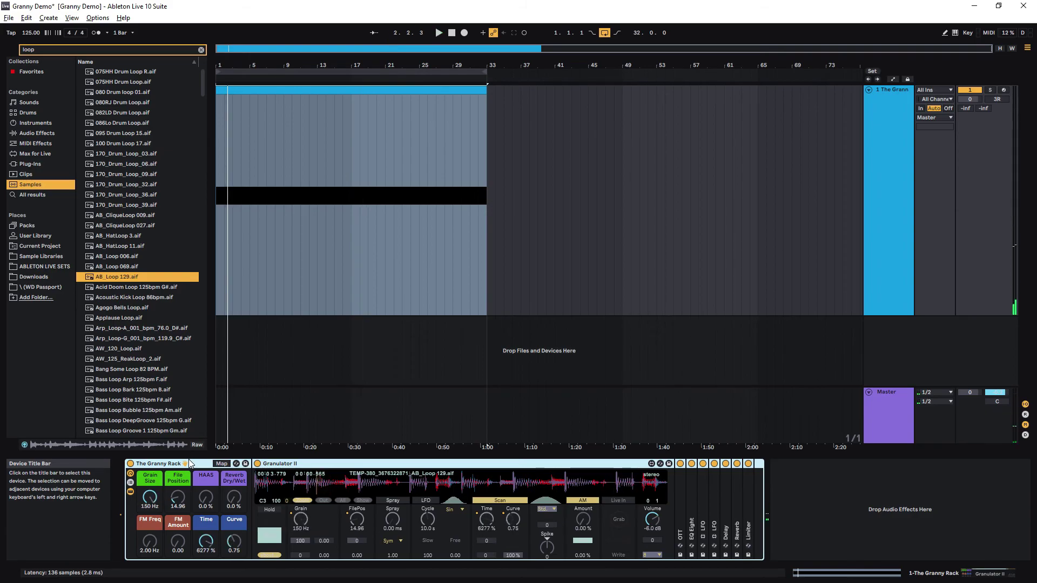
{"action": "key", "text": "space"}
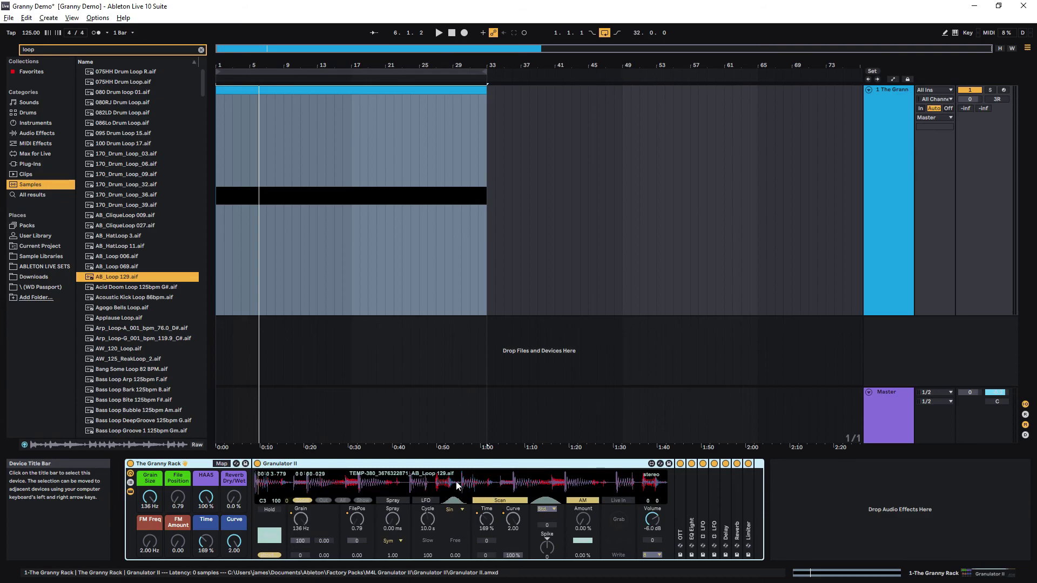
- Replace the sample search term with "vocal" and reverse the name sort order of the results
{"action": "left_click", "coordinate": [202, 50]}
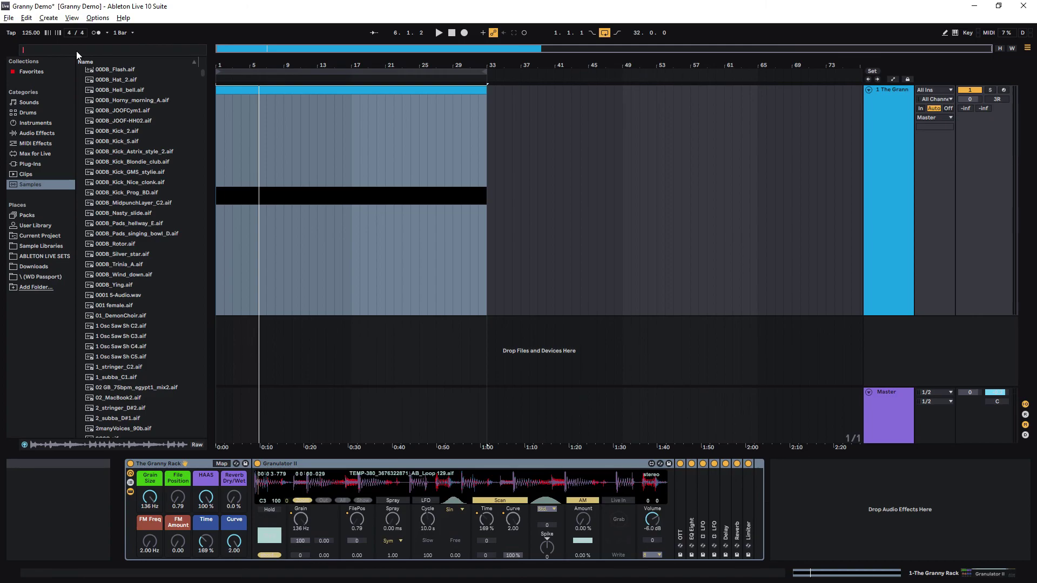
{"action": "type", "text": "boc"}
{"action": "key", "text": "BackSpace"}
{"action": "key", "text": "BackSpace"}
{"action": "key", "text": "BackSpace"}
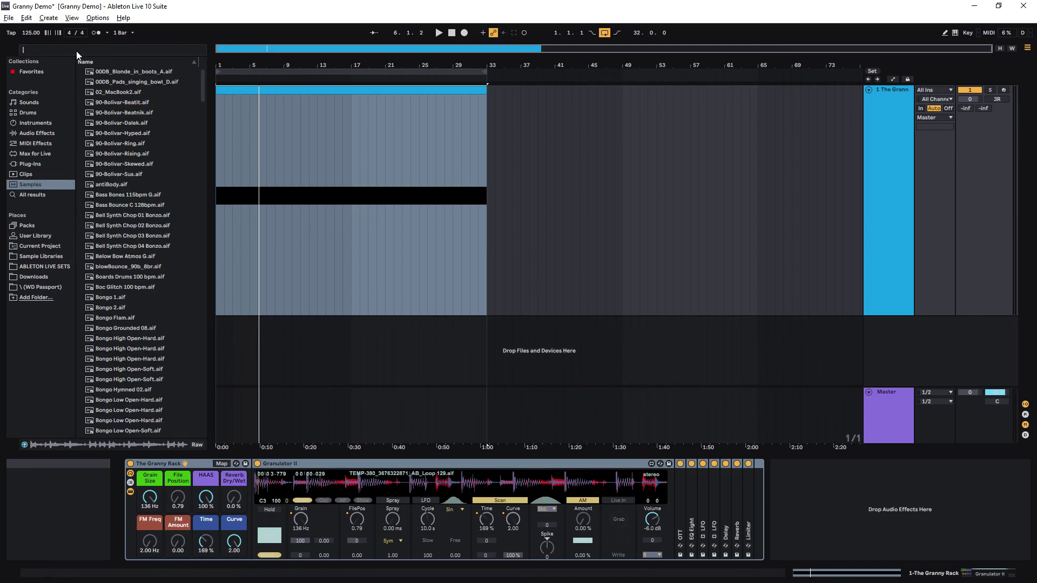
{"action": "type", "text": "vocal"}
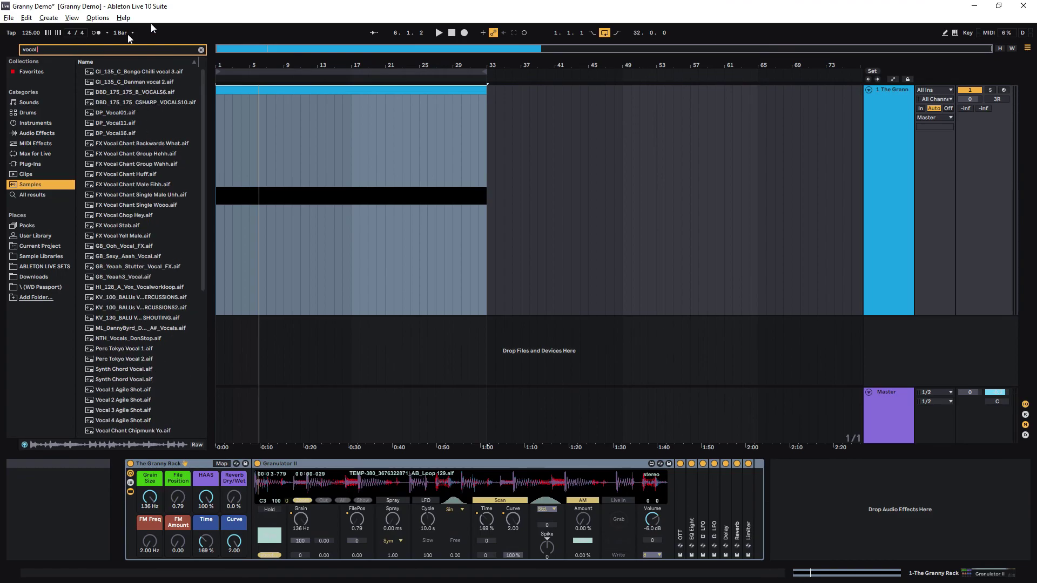
{"action": "left_click", "coordinate": [162, 62]}
- Preview several vocal samples, including Vocal Shout Male whoa.aif, Vocal 4 Agile Shot.aif, Vocal EhYeah Group.aif and Perc Tokyo Vocal 1.aif
{"action": "left_click", "coordinate": [120, 103]}
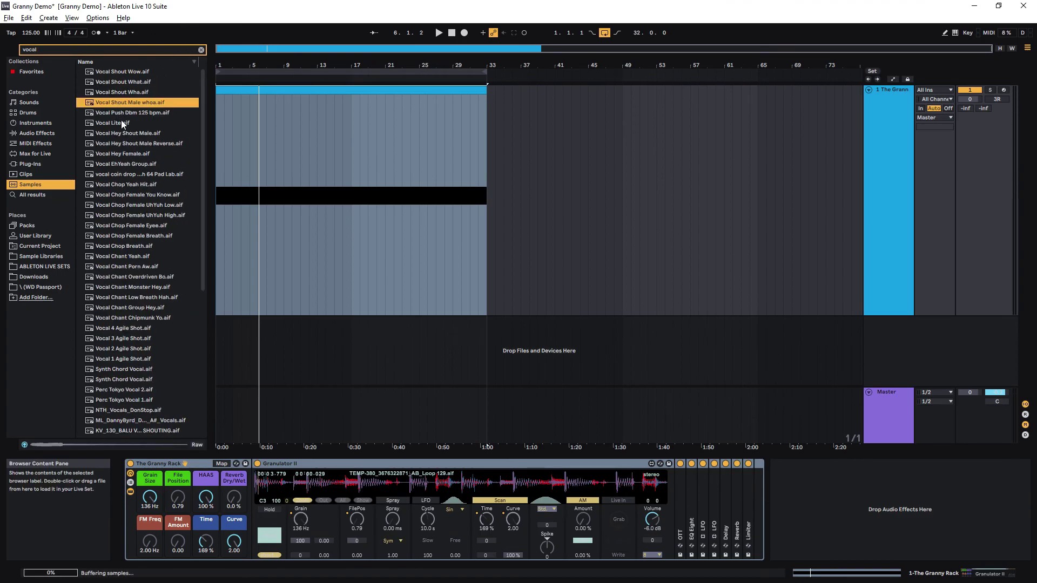
{"action": "left_click", "coordinate": [154, 328]}
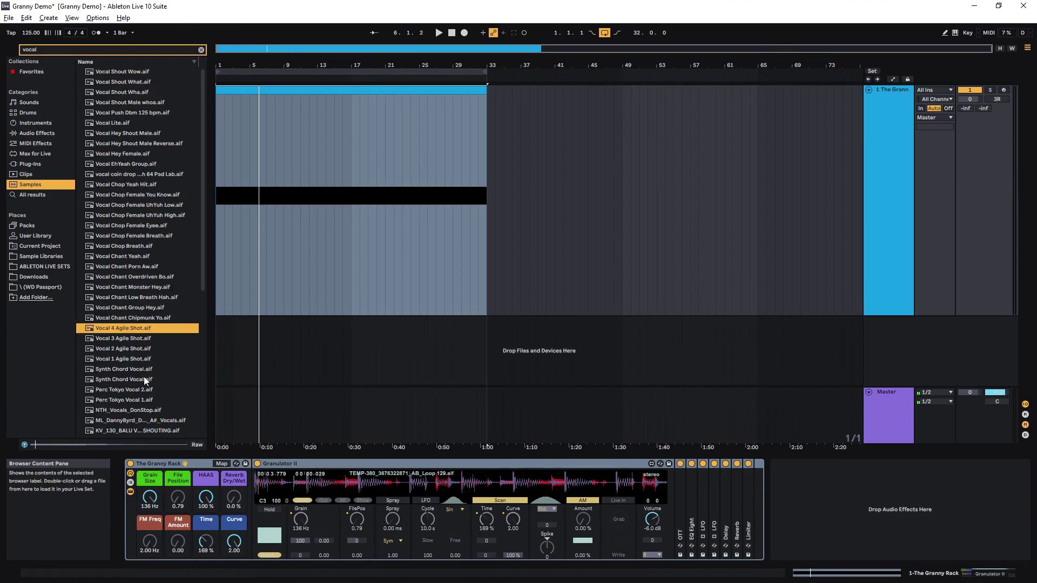
{"action": "left_click", "coordinate": [133, 368]}
{"action": "left_click", "coordinate": [108, 287]}
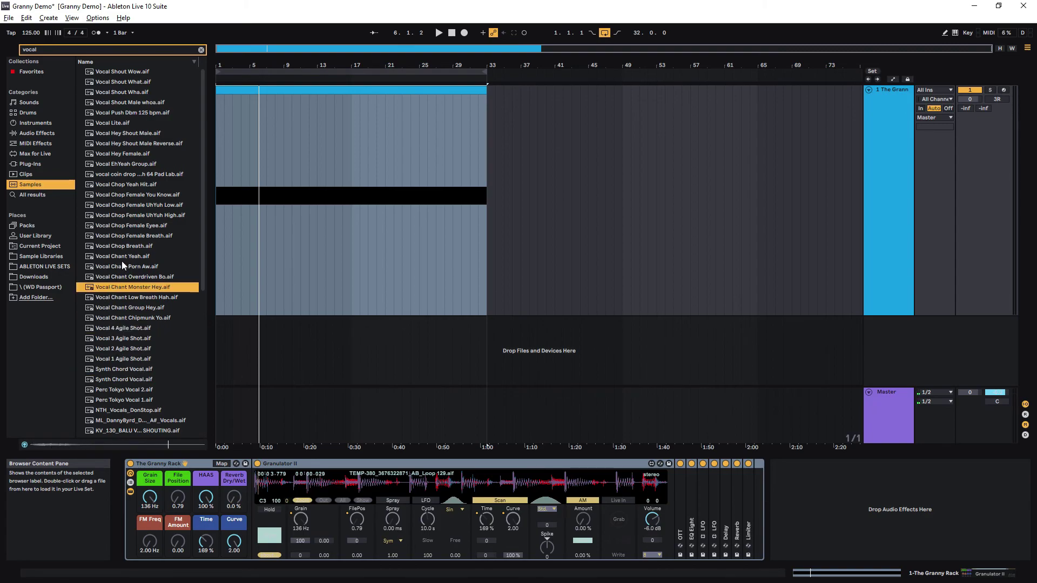
{"action": "left_click", "coordinate": [130, 236]}
{"action": "left_click", "coordinate": [129, 206]}
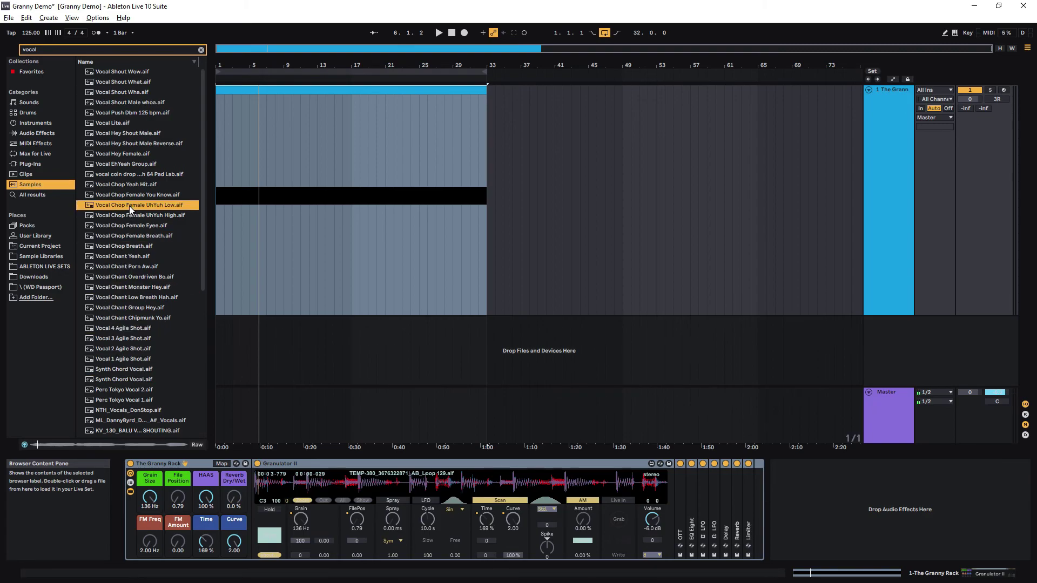
{"action": "left_click", "coordinate": [126, 184]}
{"action": "left_click", "coordinate": [130, 162]}
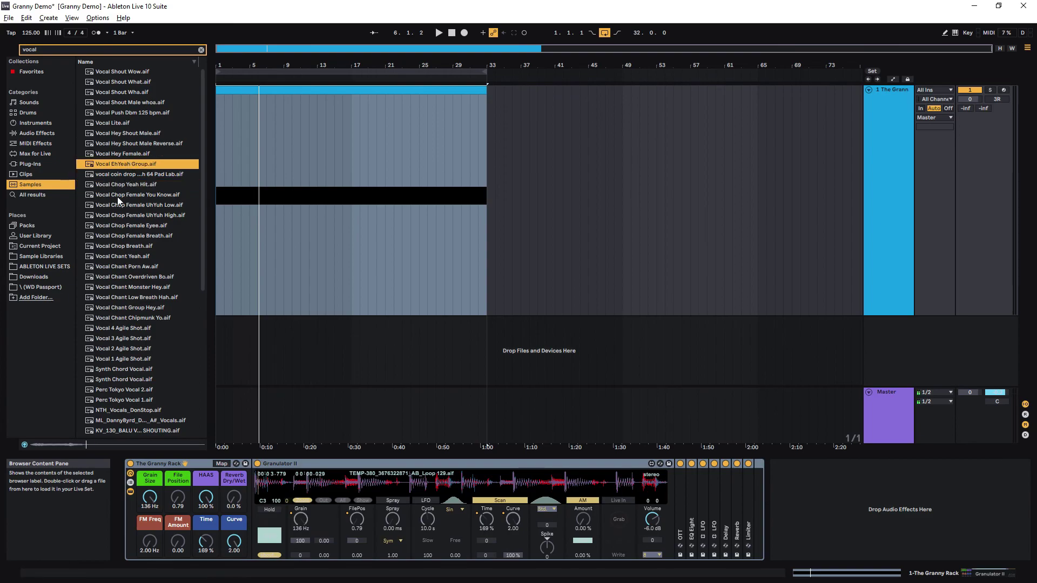
{"action": "left_click", "coordinate": [145, 401]}
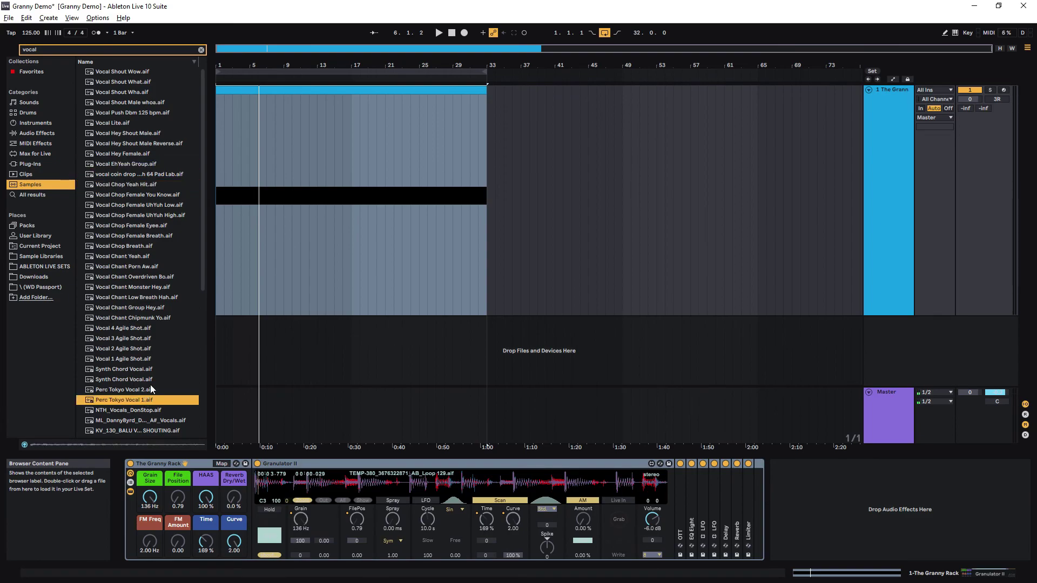
- Preview the remaining vocal samples one by one up to DP_Vocal11.aif and load that sample into Granulator II
{"action": "key", "text": "Down"}
{"action": "key", "text": "Down"}
{"action": "key", "text": "Down"}
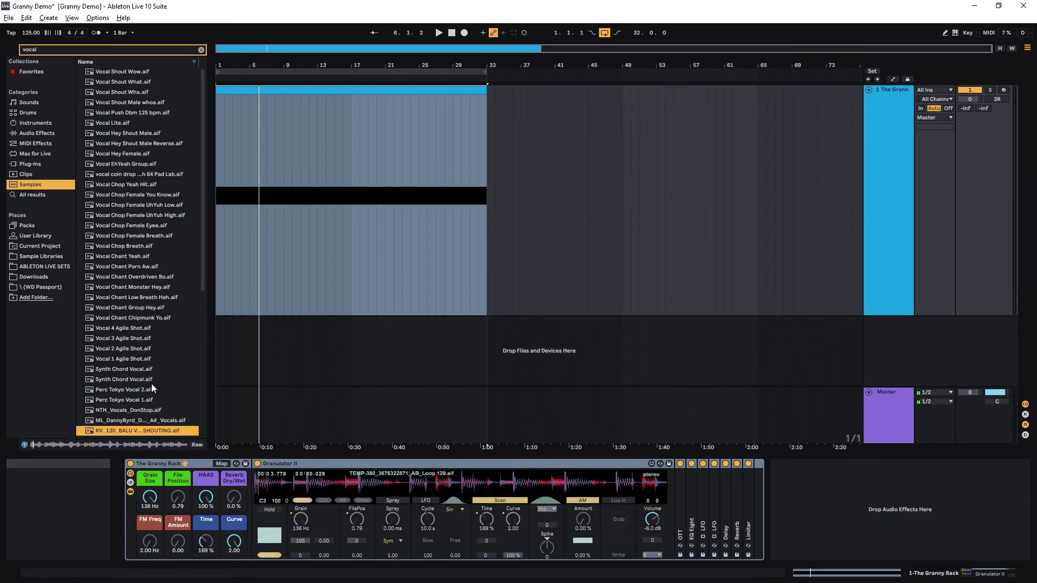
{"action": "key", "text": "Down"}
{"action": "key", "text": "Down"}
{"action": "key", "text": "Down"}
{"action": "key", "text": "Down"}
{"action": "key", "text": "Down"}
{"action": "key", "text": "Down"}
{"action": "key", "text": "Down"}
{"action": "key", "text": "Down"}
{"action": "key", "text": "Down"}
{"action": "key", "text": "Down"}
{"action": "key", "text": "Down"}
{"action": "key", "text": "Down"}
{"action": "key", "text": "Down"}
{"action": "key", "text": "Down"}
{"action": "key", "text": "Down"}
{"action": "key", "text": "Down"}
{"action": "key", "text": "Down"}
{"action": "key", "text": "Down"}
{"action": "key", "text": "Down"}
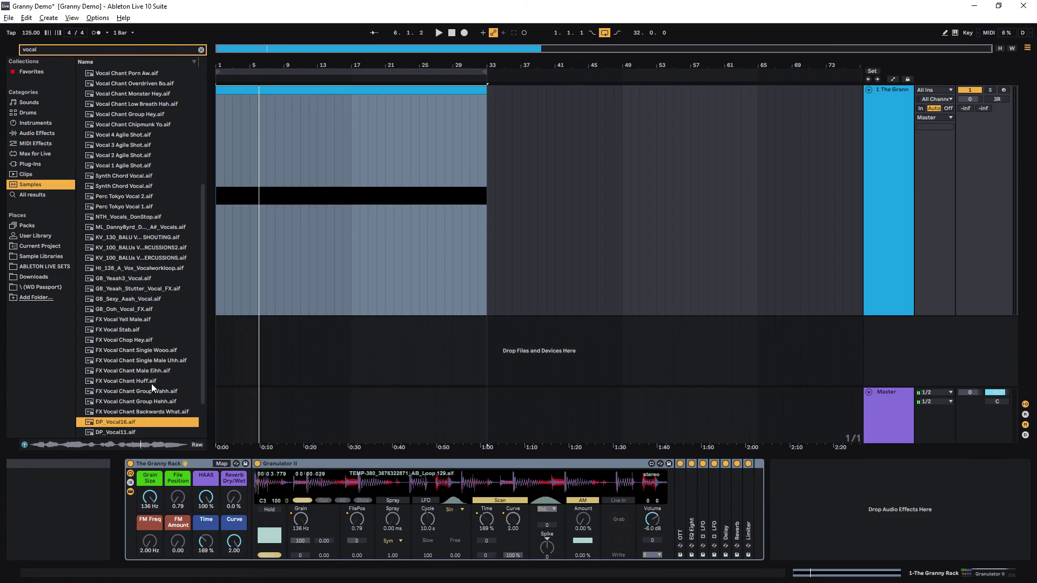
{"action": "key", "text": "Down"}
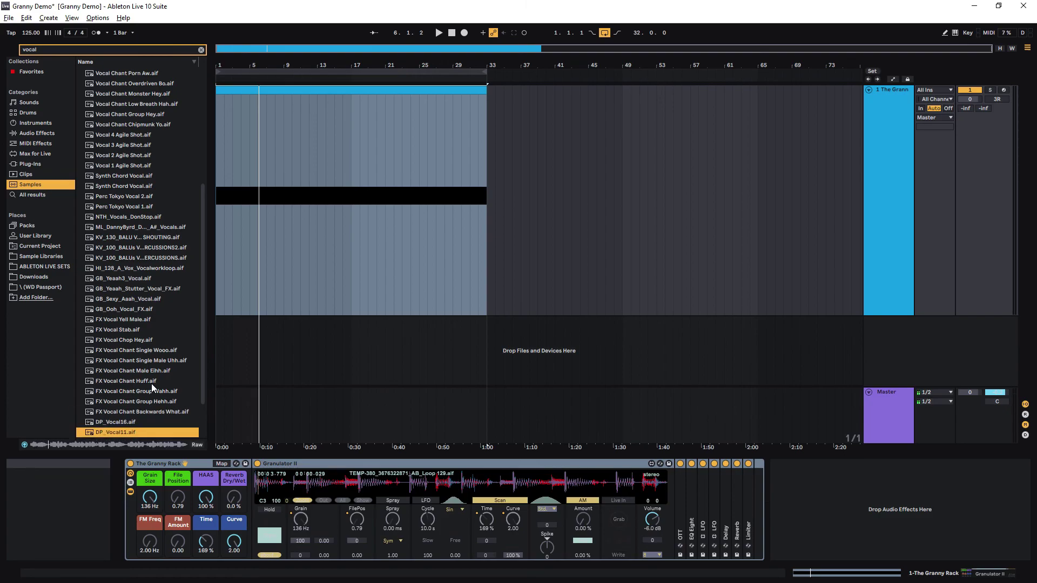
{"action": "left_click_drag", "start_coordinate": [110, 432], "coordinate": [342, 484]}
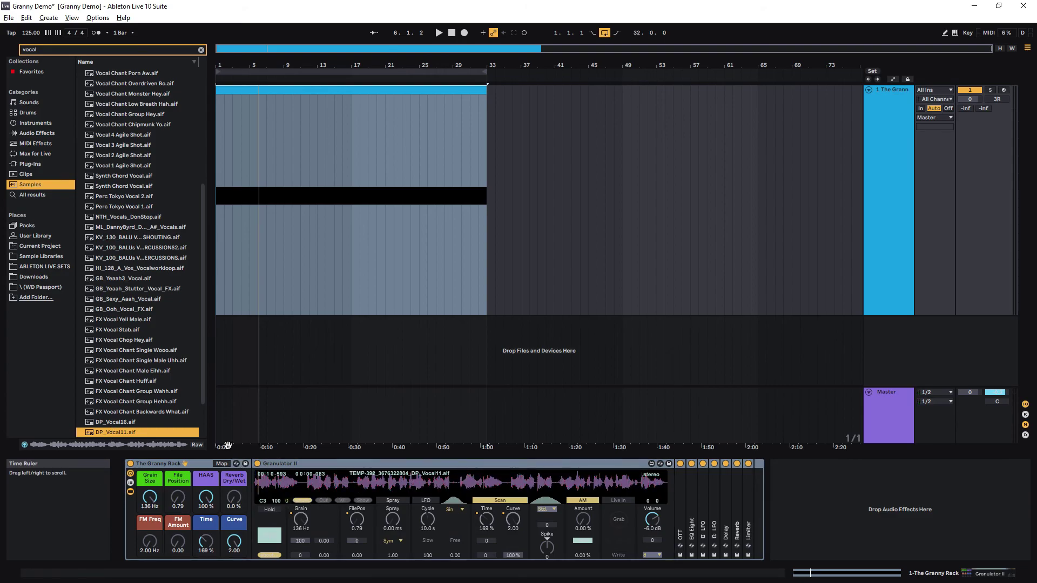
- Play the MIDI clip through the Granny Rack to audition the vocal sample, restarting playback from the beginning twice
{"action": "key", "text": "space"}
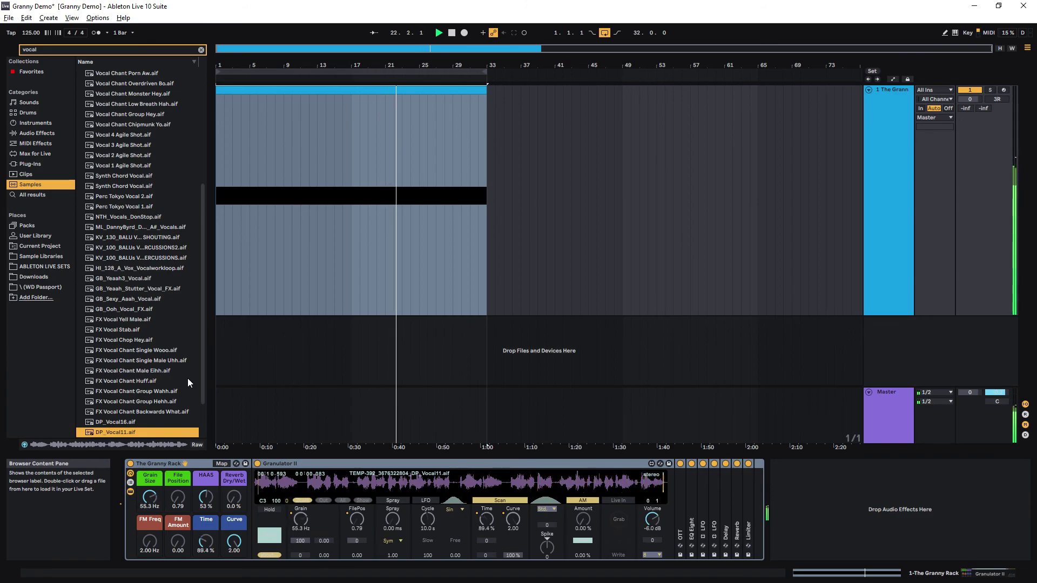
{"action": "key", "text": "space"}
{"action": "key", "text": "space"}
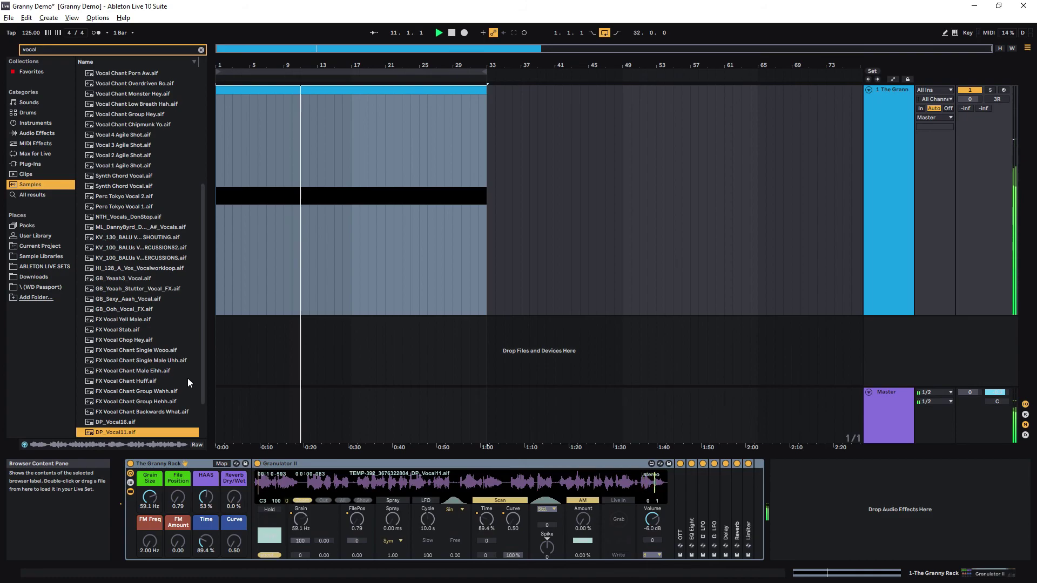
{"action": "key", "text": "space"}
{"action": "key", "text": "space"}
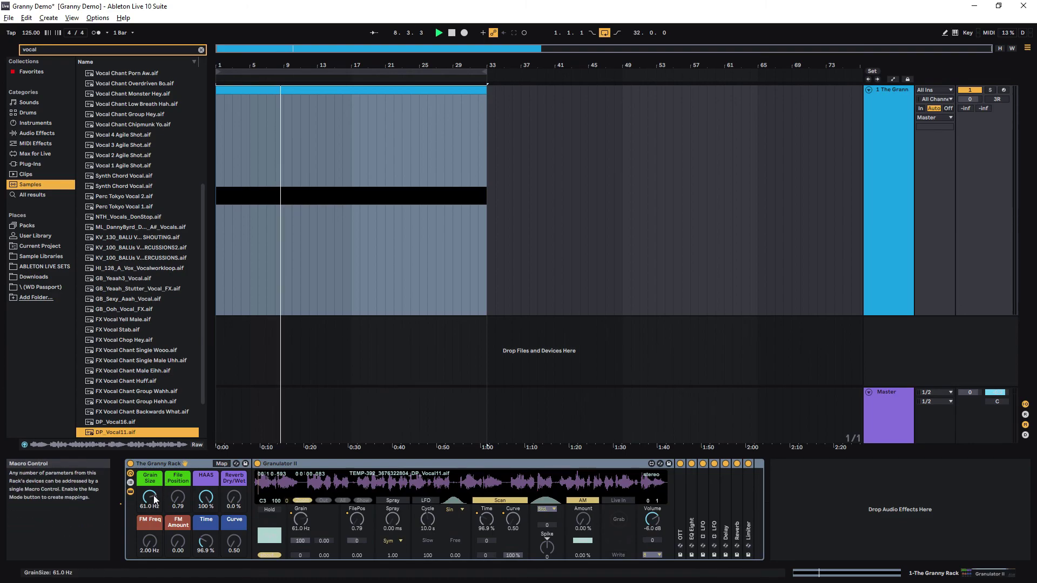
- Set the Grain Size macro to 150 Hz and Time to 5242 %, lower HAAS, and restart playback to audition the vocal
{"action": "left_click_drag", "start_coordinate": [152, 498], "coordinate": [152, 469]}
{"action": "left_click_drag", "start_coordinate": [206, 544], "coordinate": [206, 496]}
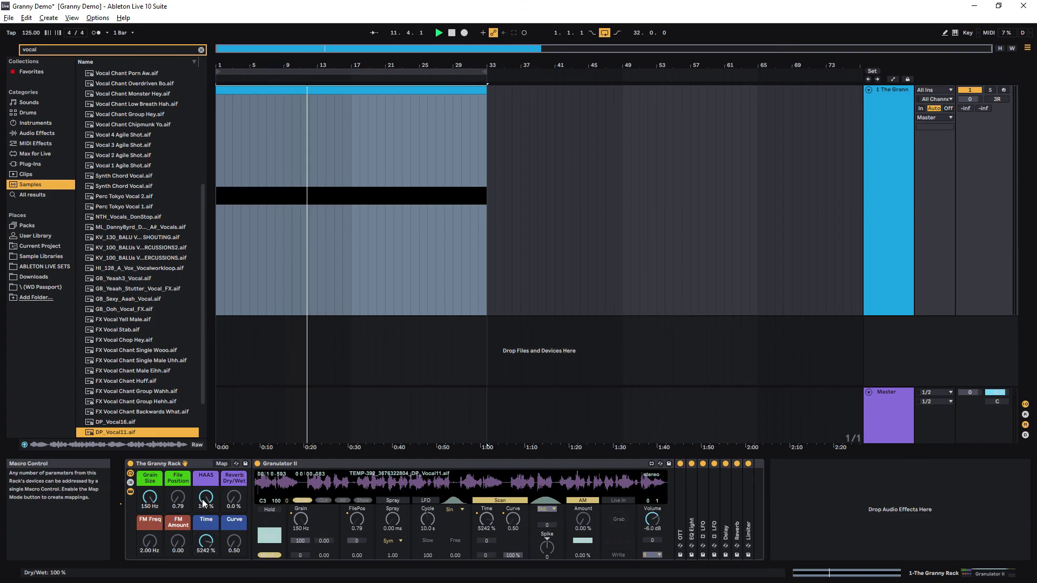
{"action": "left_click_drag", "start_coordinate": [203, 502], "coordinate": [203, 534]}
{"action": "key", "text": "space"}
{"action": "key", "text": "space"}
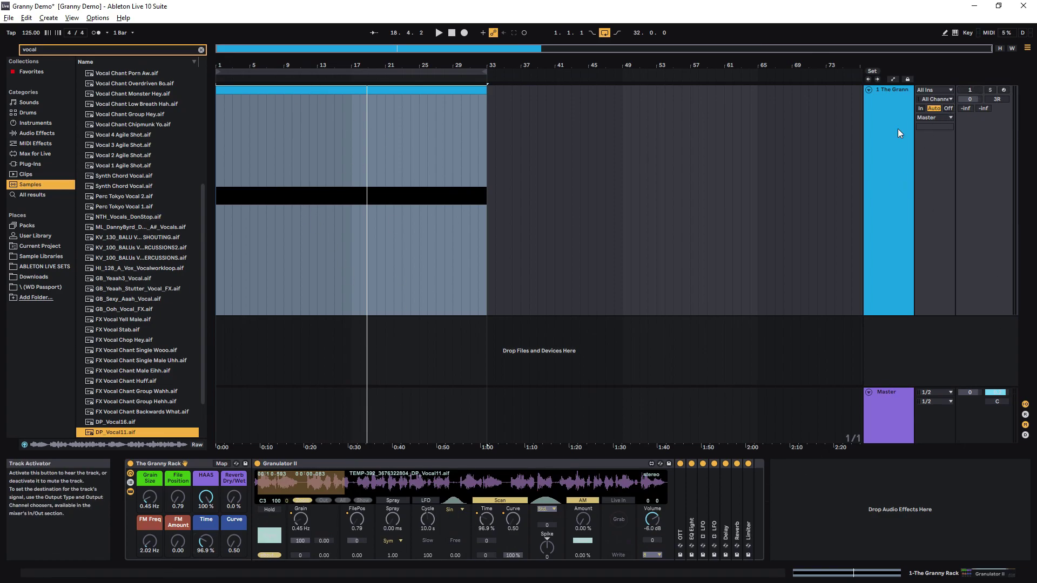
- Insert a MIDI track below the Granny Rack track, clear the sample search and load Serum_x64 from the favorites onto it
{"action": "left_click", "coordinate": [885, 141]}
{"action": "key", "text": "ctrl+shift+t"}
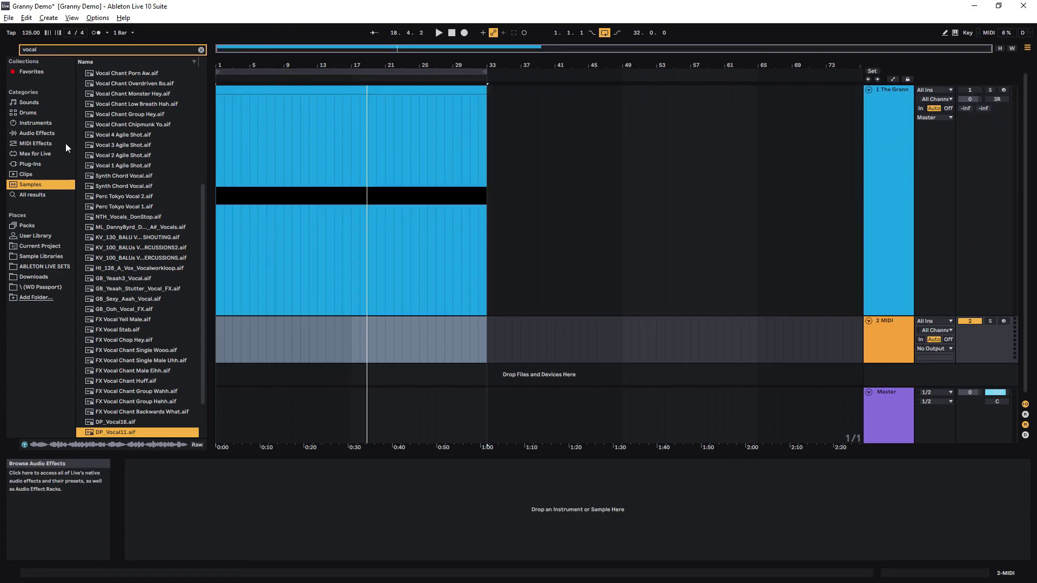
{"action": "left_click", "coordinate": [201, 50]}
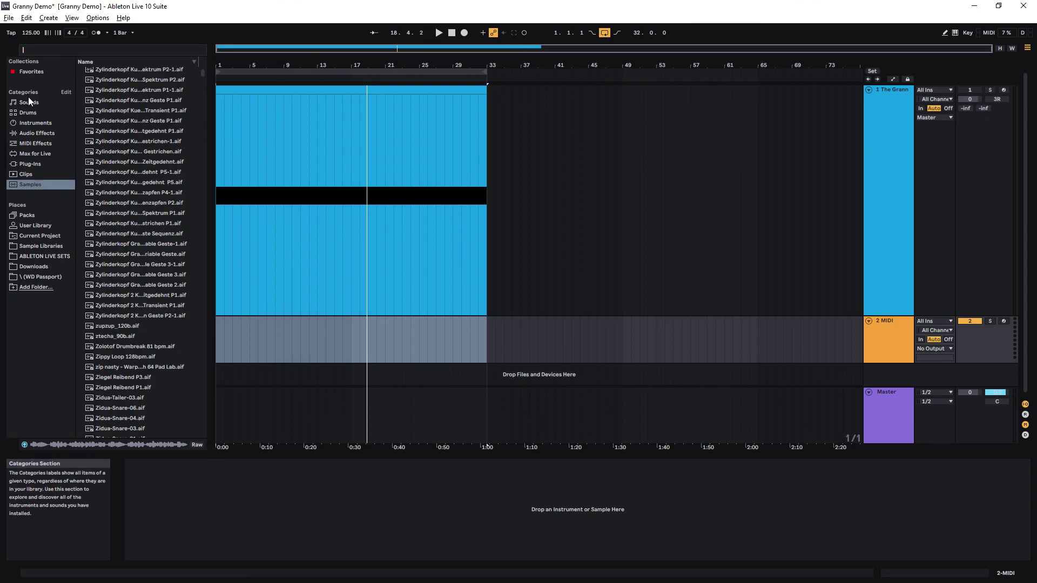
{"action": "left_click", "coordinate": [33, 72]}
{"action": "left_click_drag", "start_coordinate": [109, 82], "coordinate": [267, 190]}
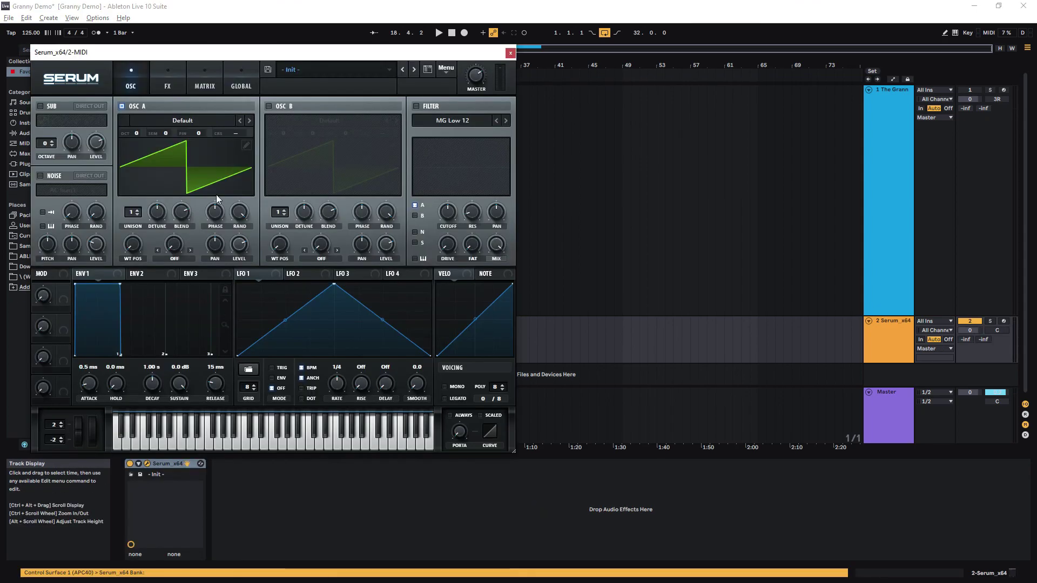
- Load the user preset Neuro Phasey FM Growler from the PostFall folder in Serum, and close the plug-in window
{"action": "left_click", "coordinate": [310, 70]}
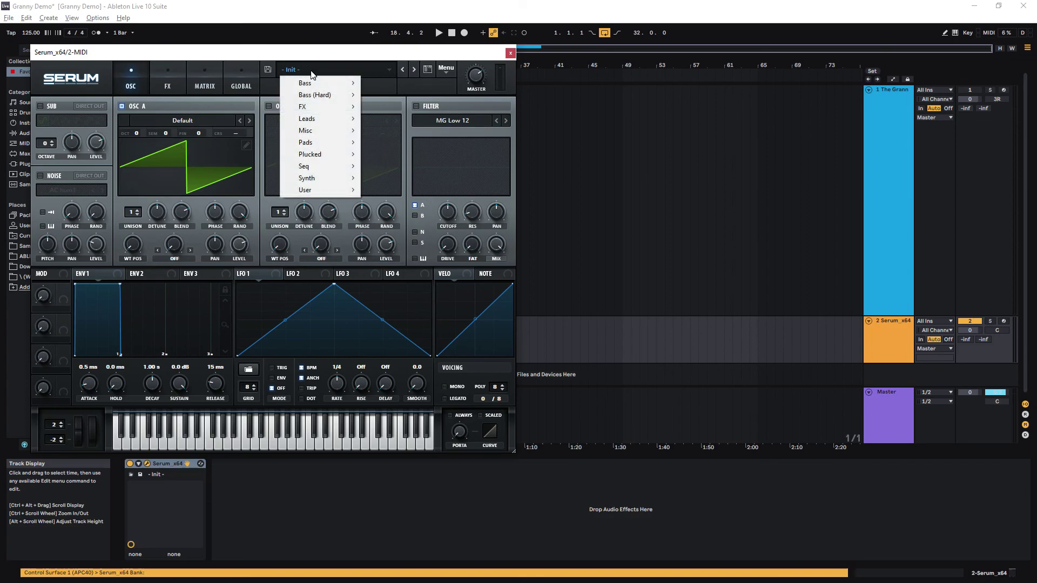
{"action": "mouse_move", "coordinate": [305, 190]}
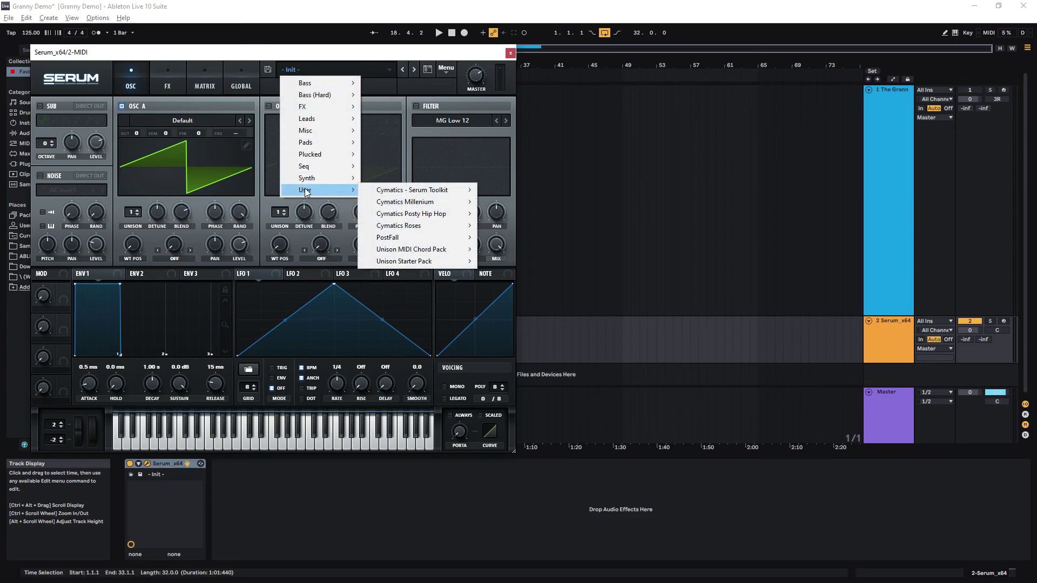
{"action": "mouse_move", "coordinate": [419, 237]}
{"action": "left_click", "coordinate": [499, 238]}
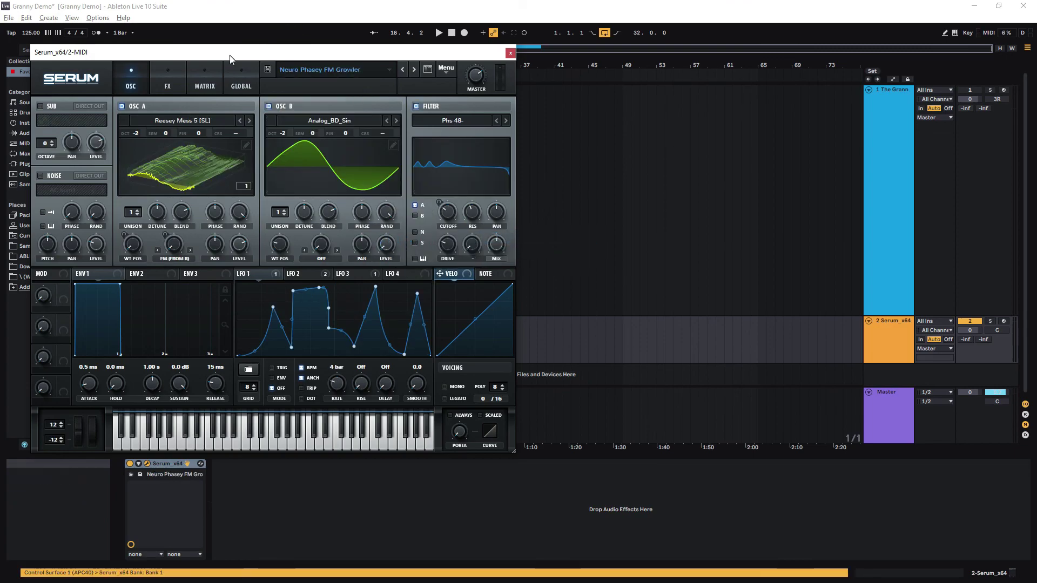
{"action": "left_click", "coordinate": [510, 53]}
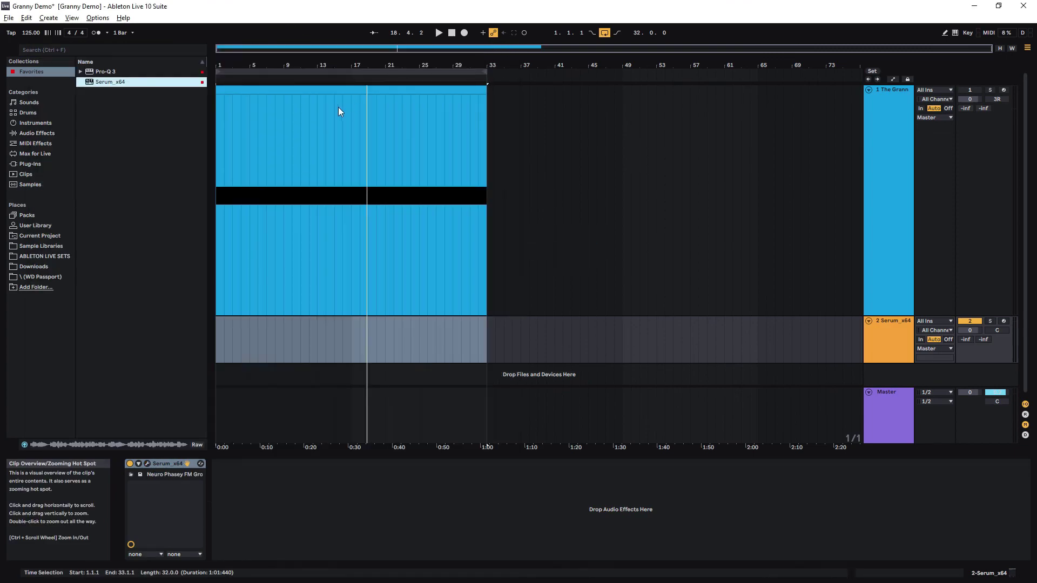
- Copy the 32-bar MIDI clip from the Granny Rack track to the start of the Serum track and play it
{"action": "left_click", "coordinate": [329, 92]}
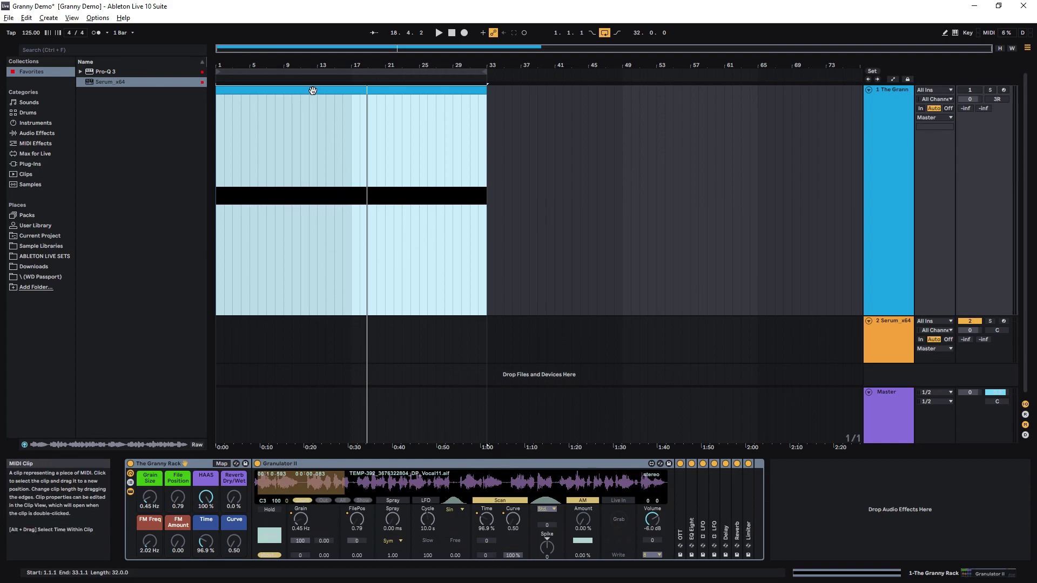
{"action": "left_click_drag", "start_coordinate": [313, 91], "coordinate": [305, 320]}
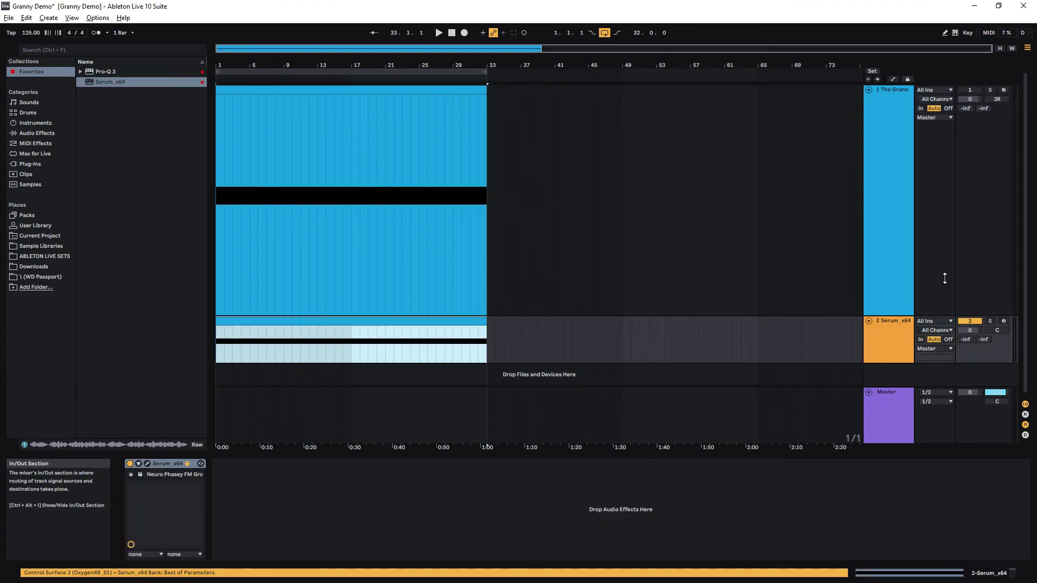
{"action": "key", "text": "space"}
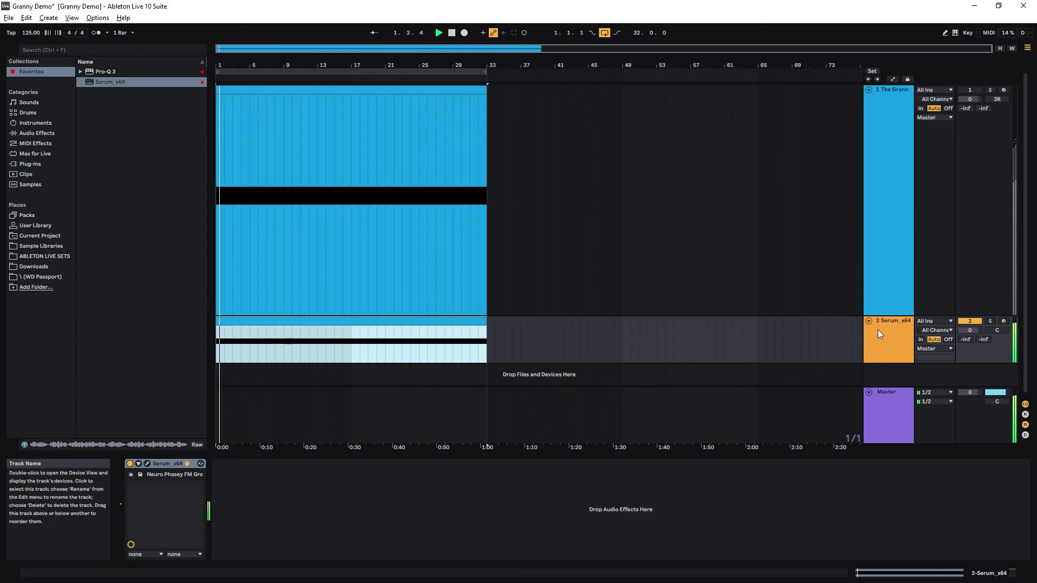
- Insert an audio track below the Serum track, set its input to Resampling and arm it for recording
{"action": "left_click", "coordinate": [890, 341]}
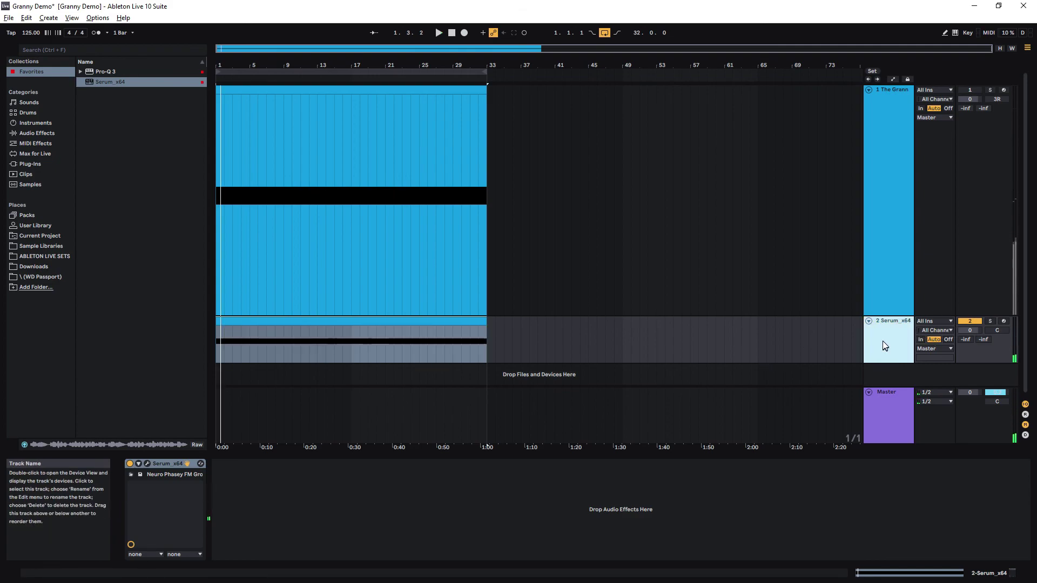
{"action": "key", "text": "ctrl+t"}
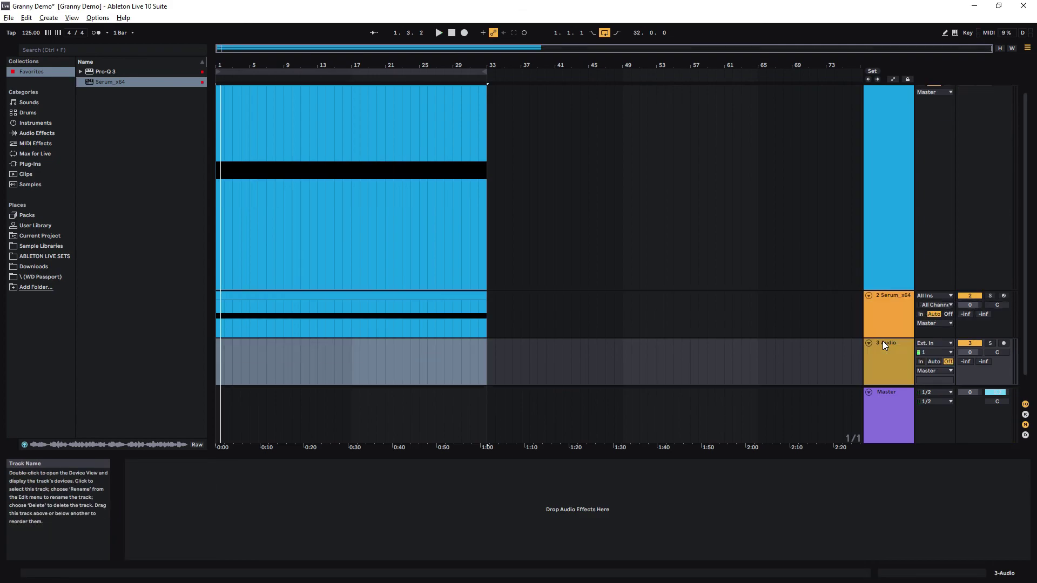
{"action": "left_click", "coordinate": [922, 344]}
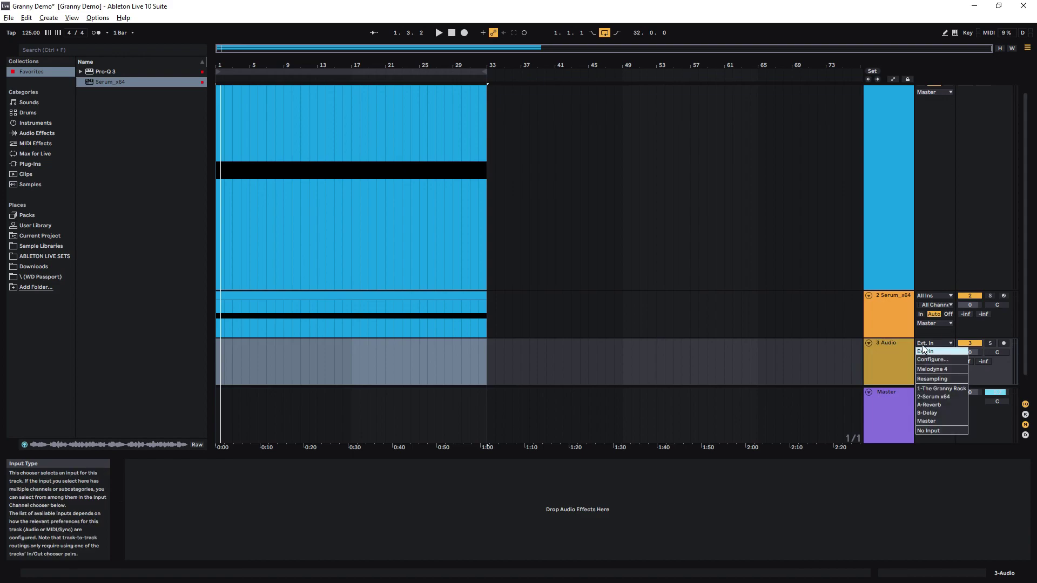
{"action": "left_click", "coordinate": [924, 378]}
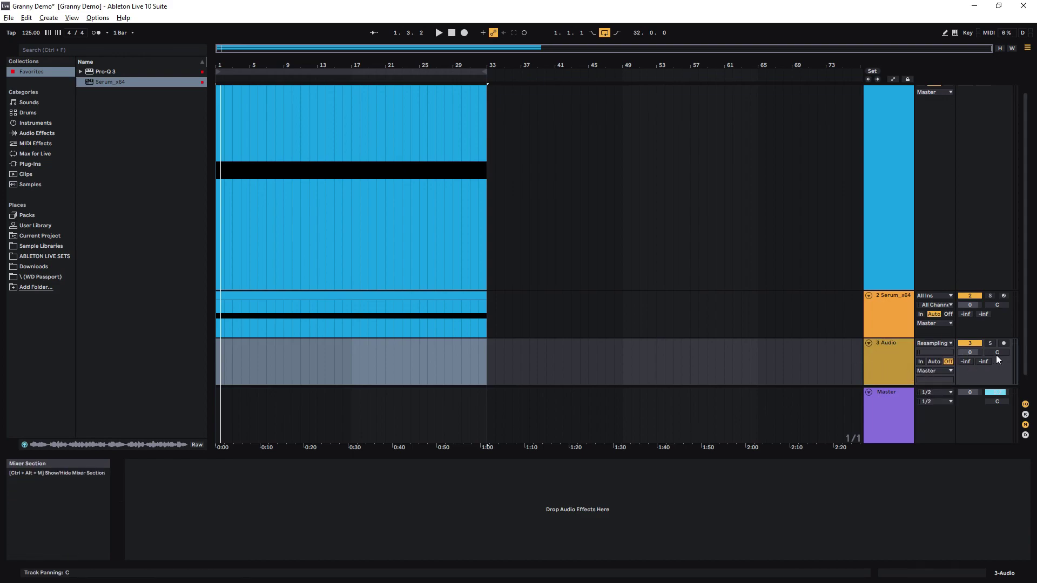
{"action": "left_click", "coordinate": [1005, 343]}
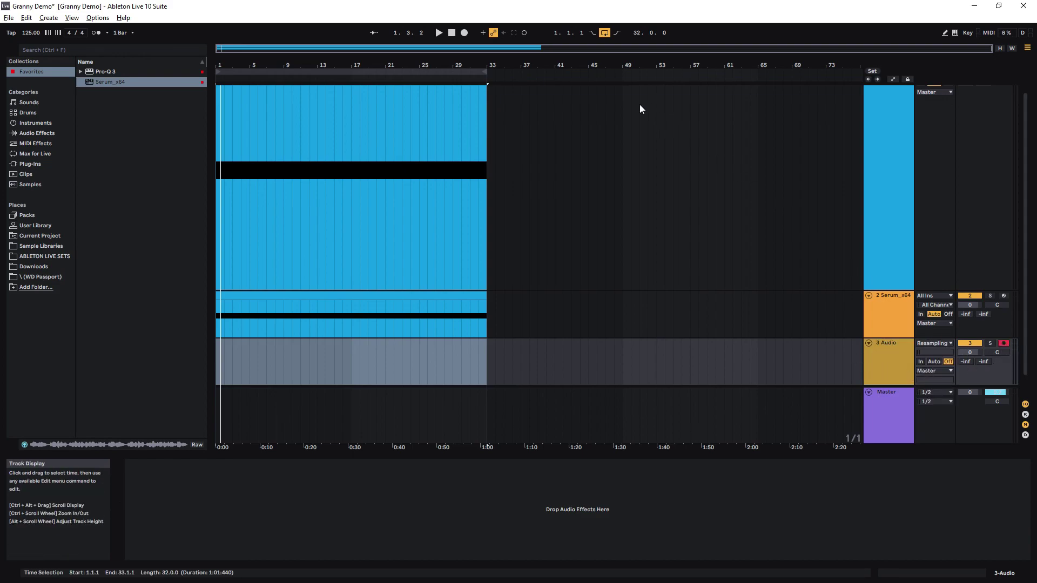
- Return to the start of the arrangement, open the Serum plug-in window and start recording the growl onto the resampling track
{"action": "left_click", "coordinate": [451, 33]}
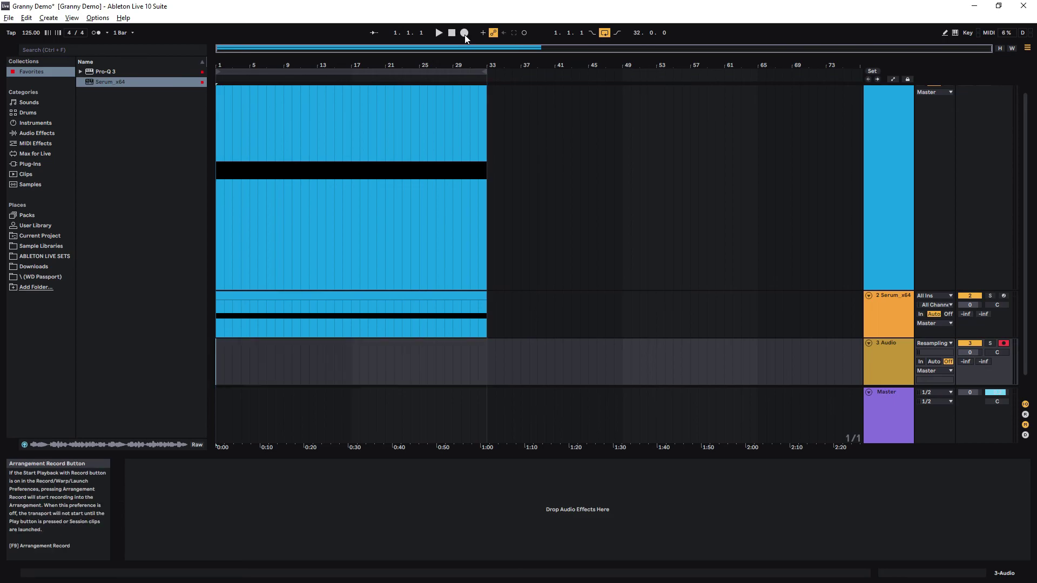
{"action": "left_click", "coordinate": [877, 307]}
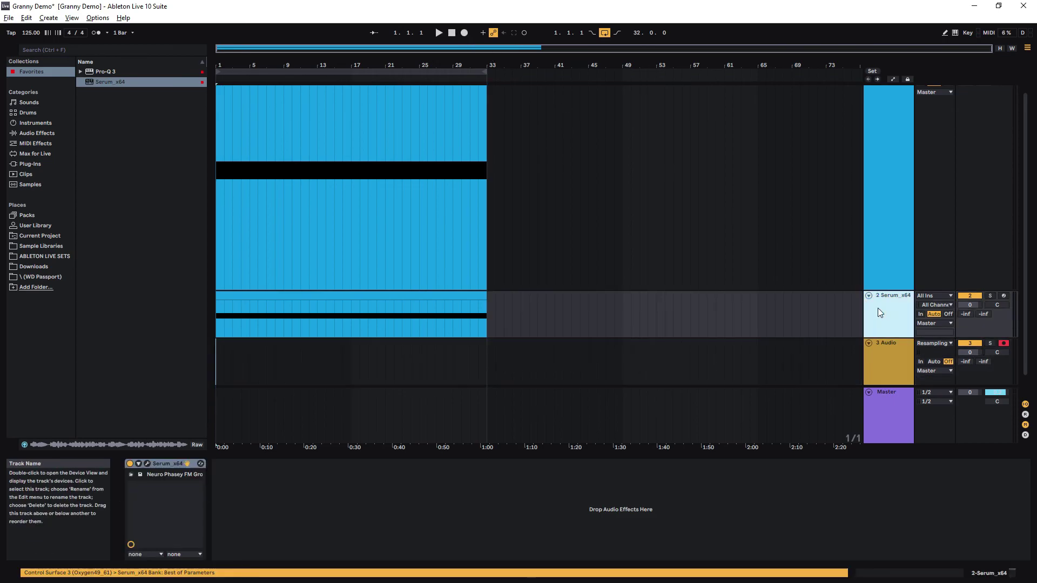
{"action": "left_click", "coordinate": [147, 463]}
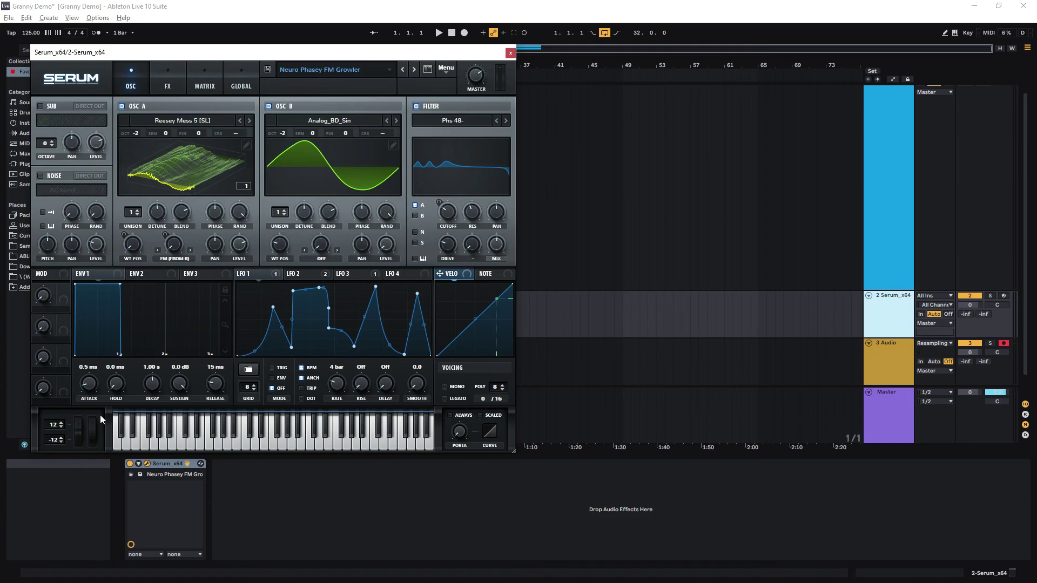
{"action": "left_click", "coordinate": [464, 33]}
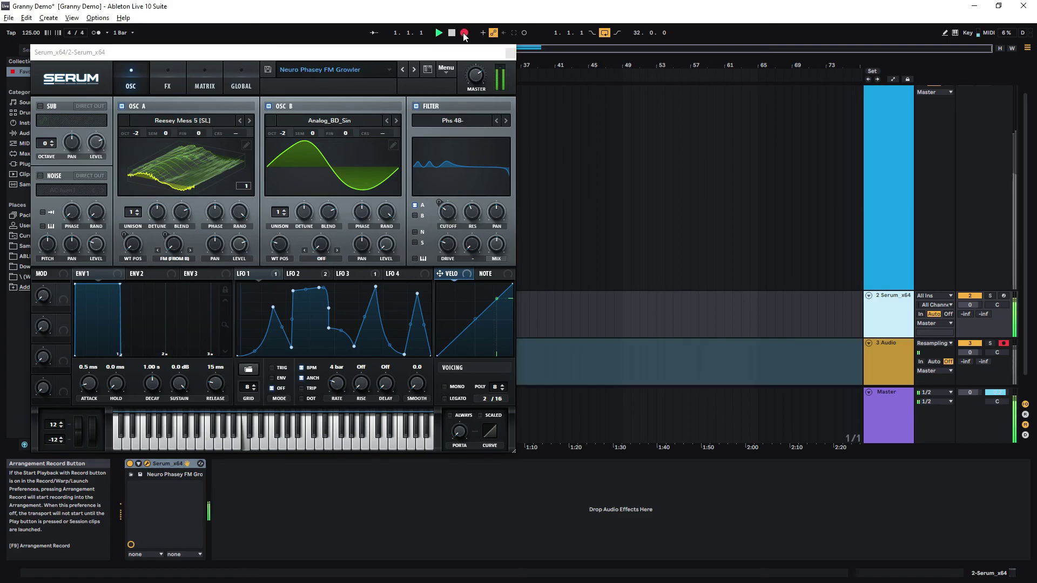
- Sweep Serum's pitch bend during the recording, including up to 12, and stop recording around bar 27
{"action": "left_click_drag", "start_coordinate": [71, 430], "coordinate": [75, 489]}
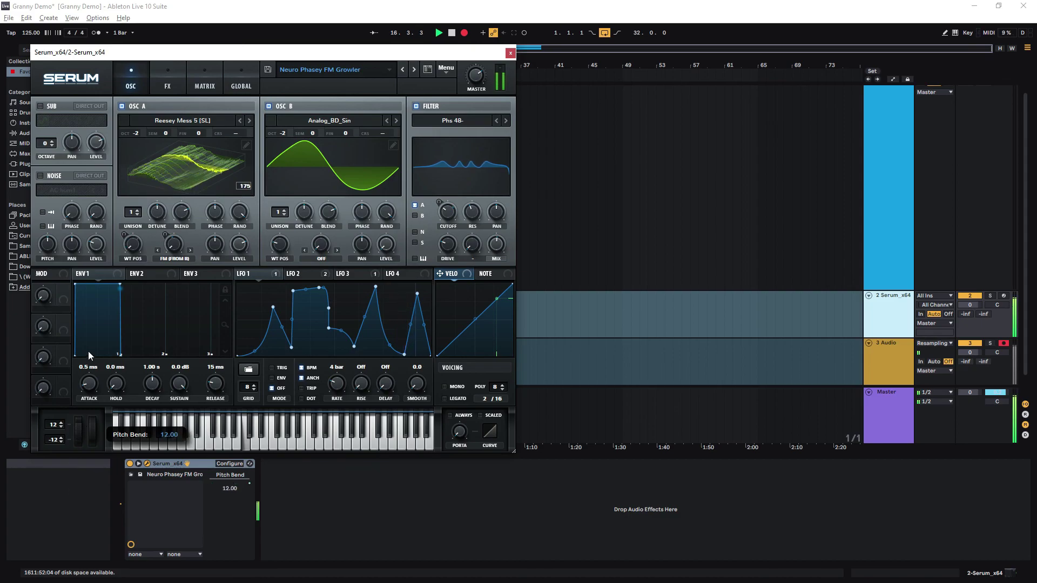
{"action": "left_click_drag", "start_coordinate": [108, 190], "coordinate": [117, 168]}
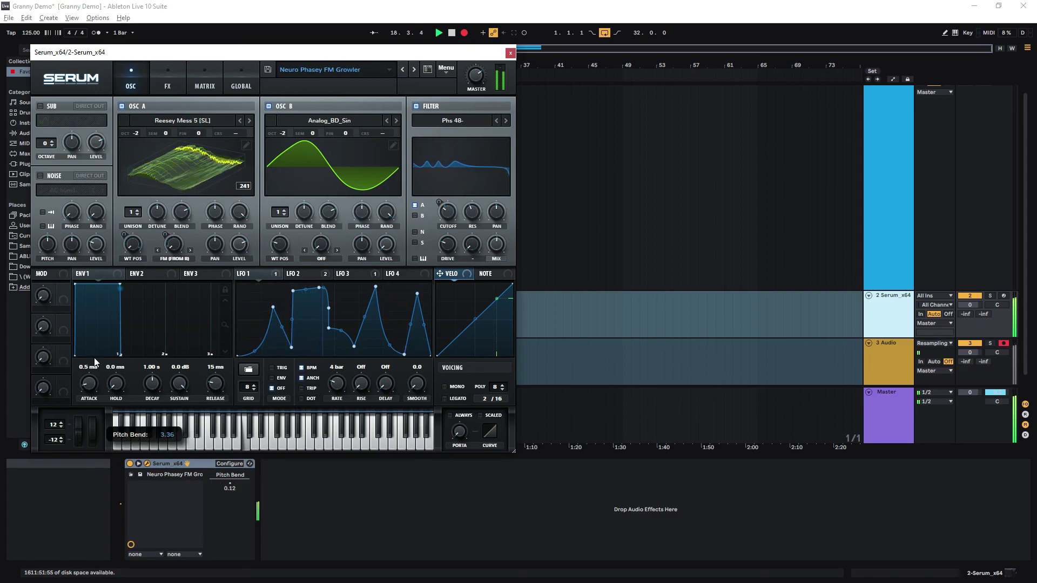
{"action": "mouse_move", "coordinate": [79, 431]}
{"action": "left_mouse_down"}
{"action": "mouse_move", "coordinate": [89, 575]}
{"action": "mouse_move", "coordinate": [76, 467]}
{"action": "mouse_move", "coordinate": [76, 442]}
{"action": "mouse_move", "coordinate": [80, 490]}
{"action": "mouse_move", "coordinate": [86, 445]}
{"action": "left_mouse_up"}
{"action": "key", "text": "space"}
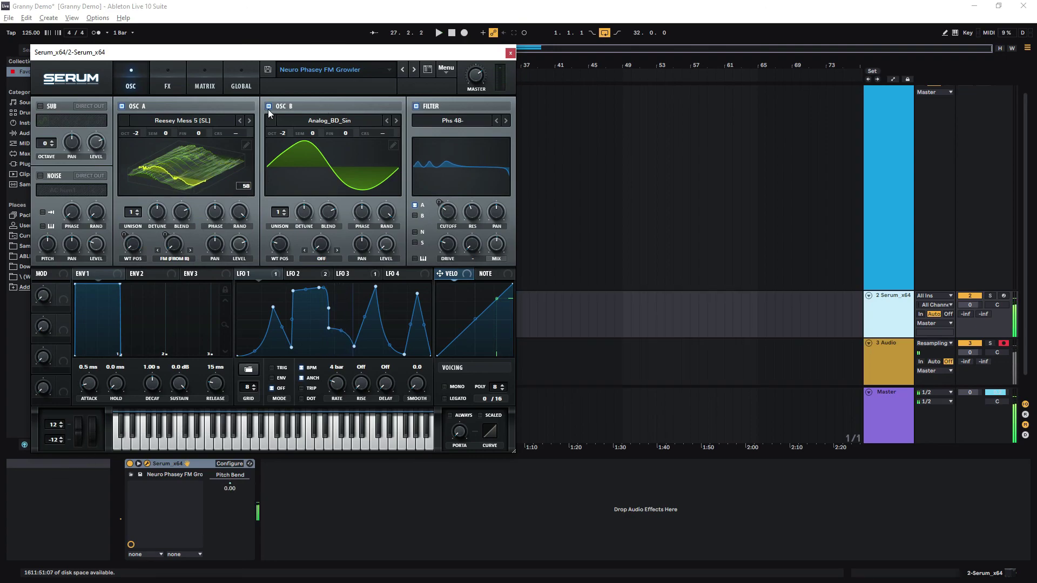
- Close the Serum plug-in window and delete the Serum_x64 track
{"action": "left_click", "coordinate": [511, 53]}
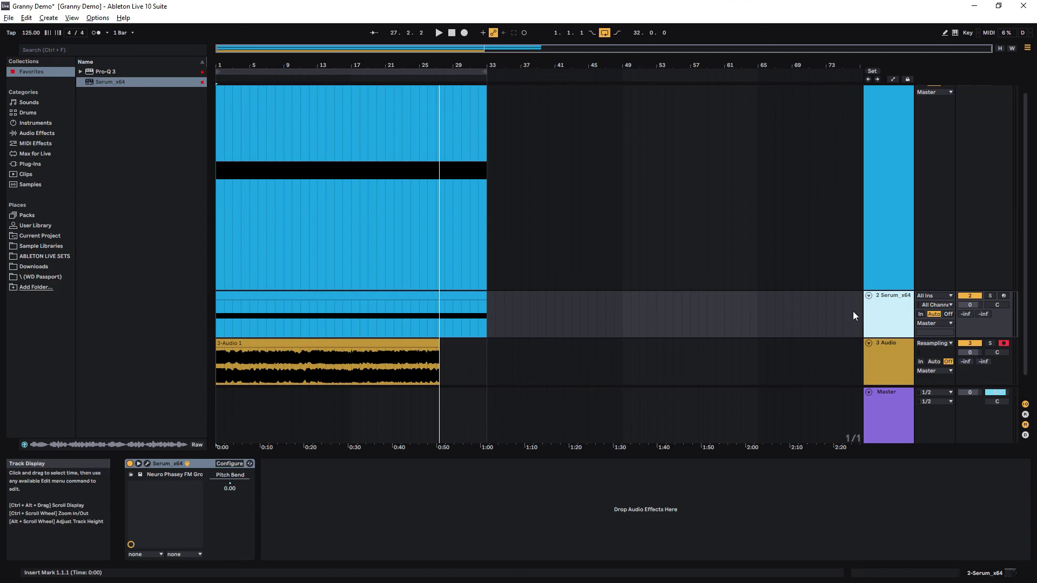
{"action": "key", "text": "Delete"}
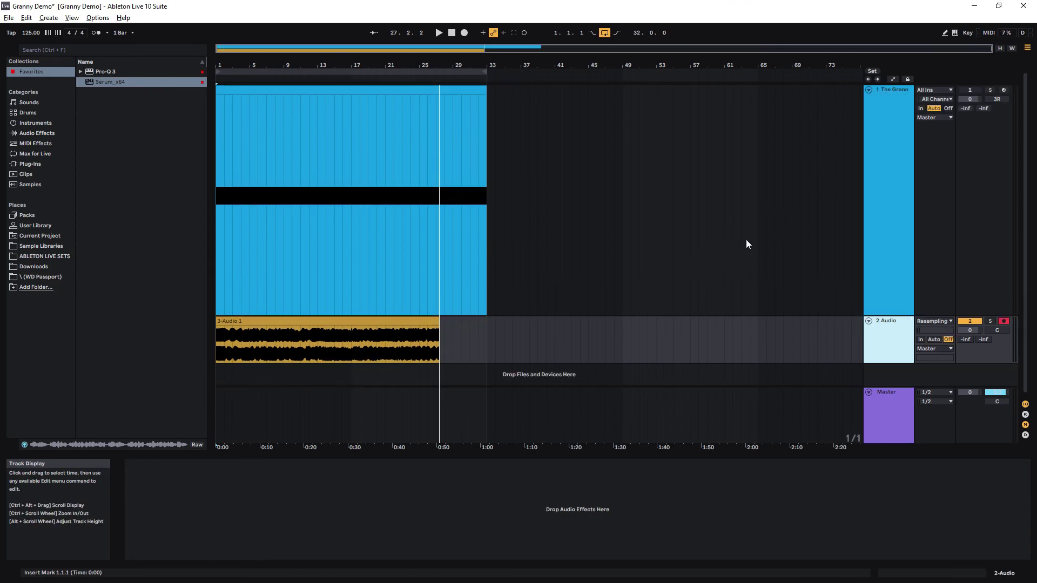
- Load the recorded growl clip into Granulator II on the Granny Rack track and delete the resampling audio track
{"action": "left_click", "coordinate": [891, 233]}
{"action": "left_click_drag", "start_coordinate": [280, 323], "coordinate": [381, 482]}
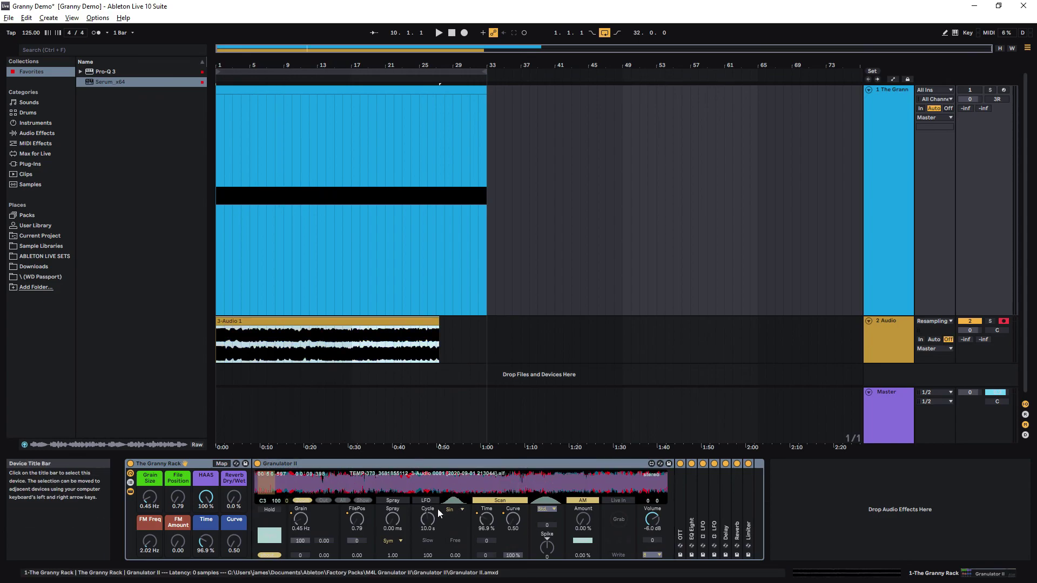
{"action": "left_click", "coordinate": [885, 352]}
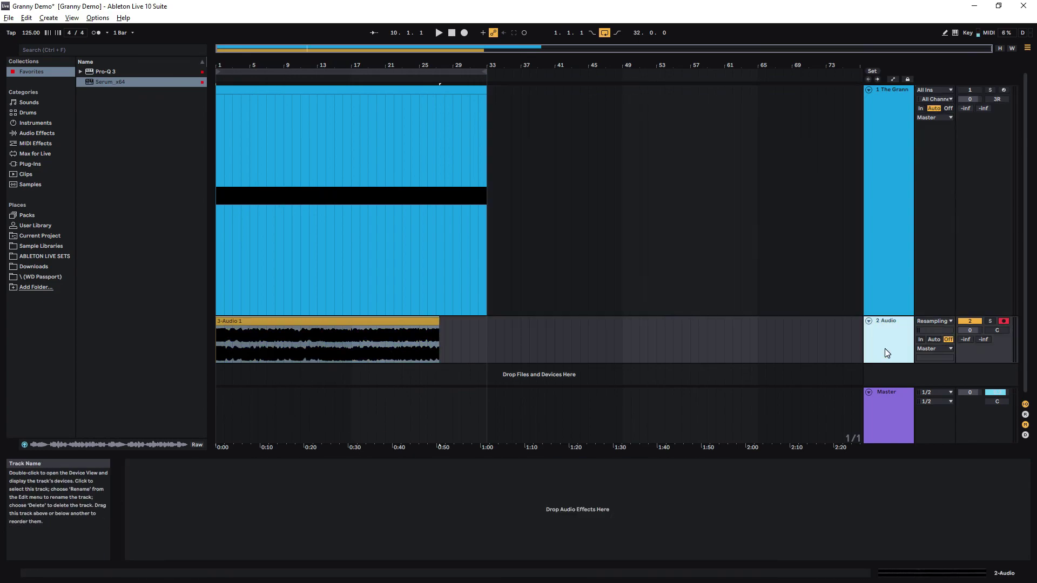
{"action": "key", "text": "Delete"}
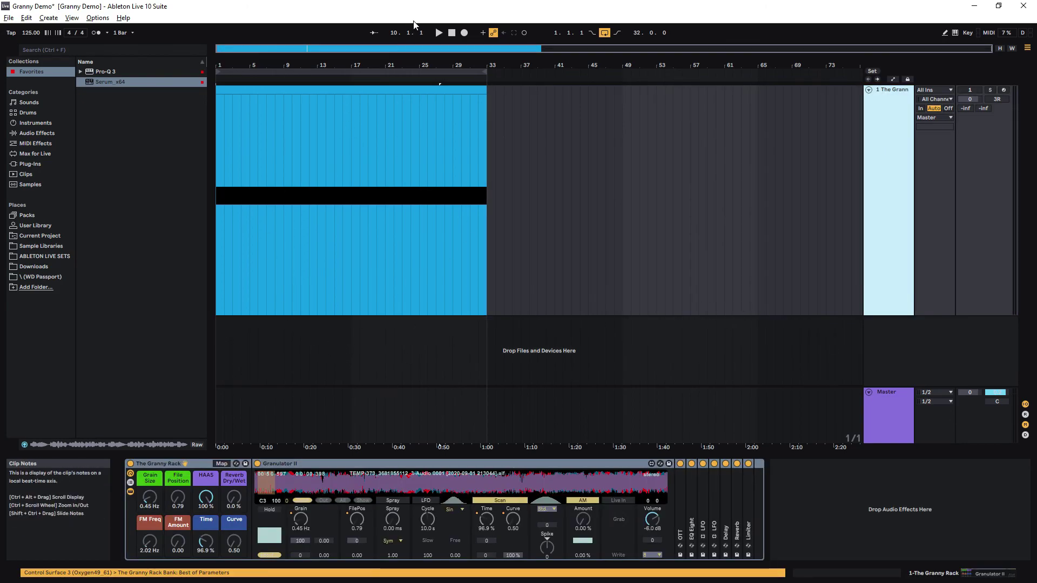
- Reactivate the Granny Rack track and play the arrangement from the start
{"action": "left_click", "coordinate": [445, 32]}
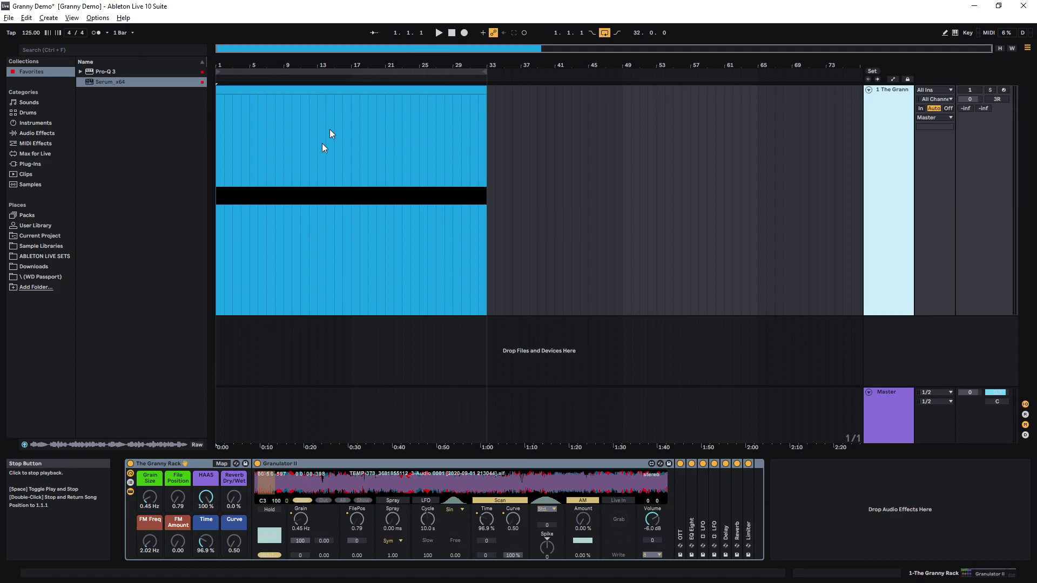
{"action": "key", "text": "space"}
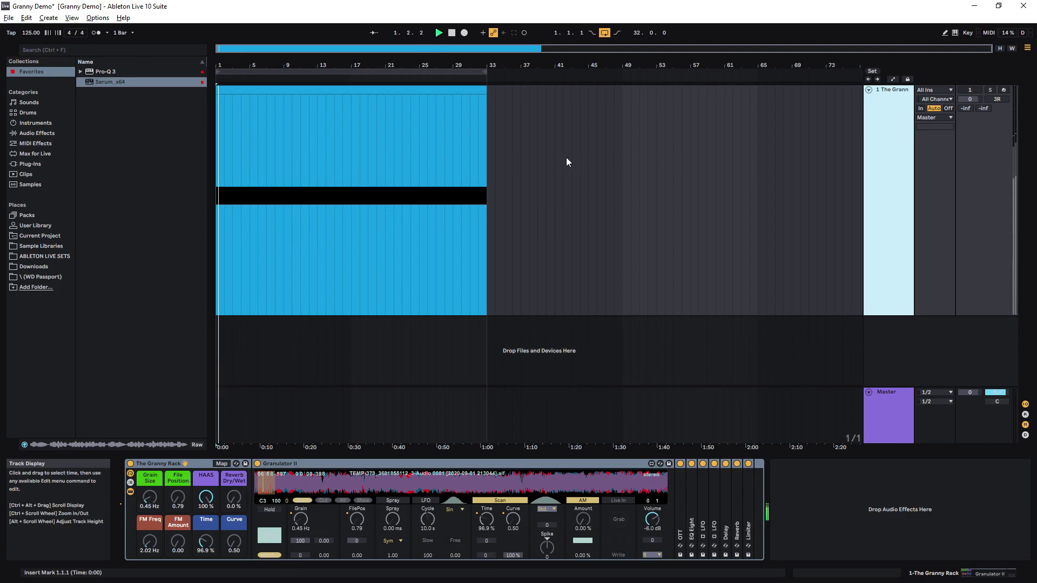
{"action": "left_click", "coordinate": [969, 89]}
{"action": "key", "text": "space"}
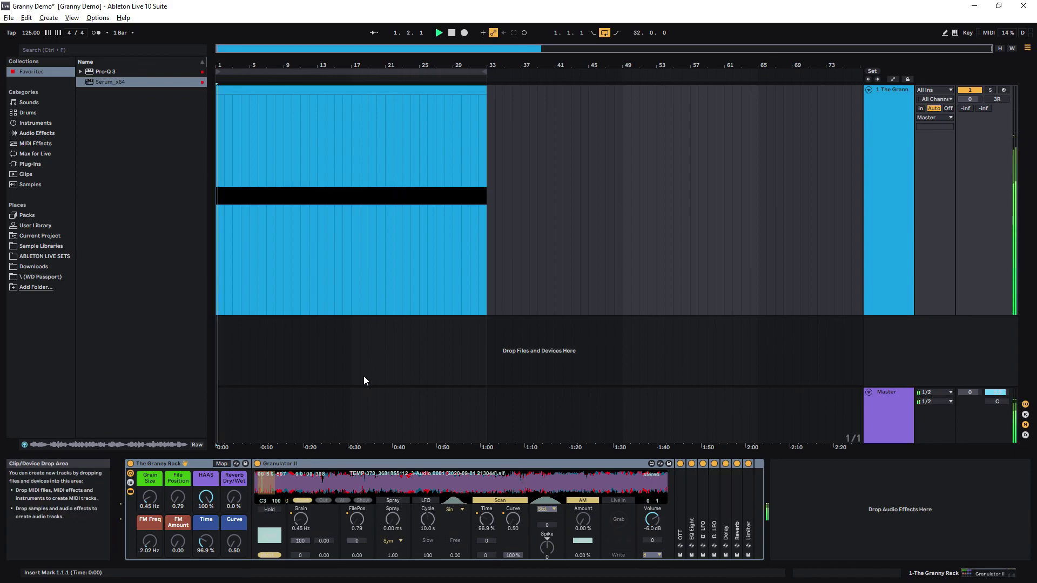